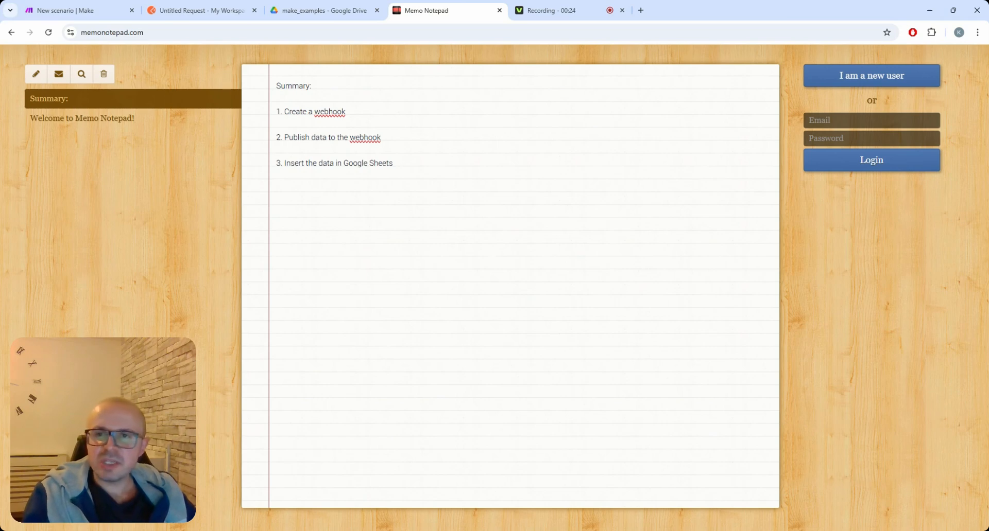
Step: Open the Sample sheet in the make_examples Drive folder, close it, and return to the blank Make scenario
{"action": "left_click", "coordinate": [320, 10]}
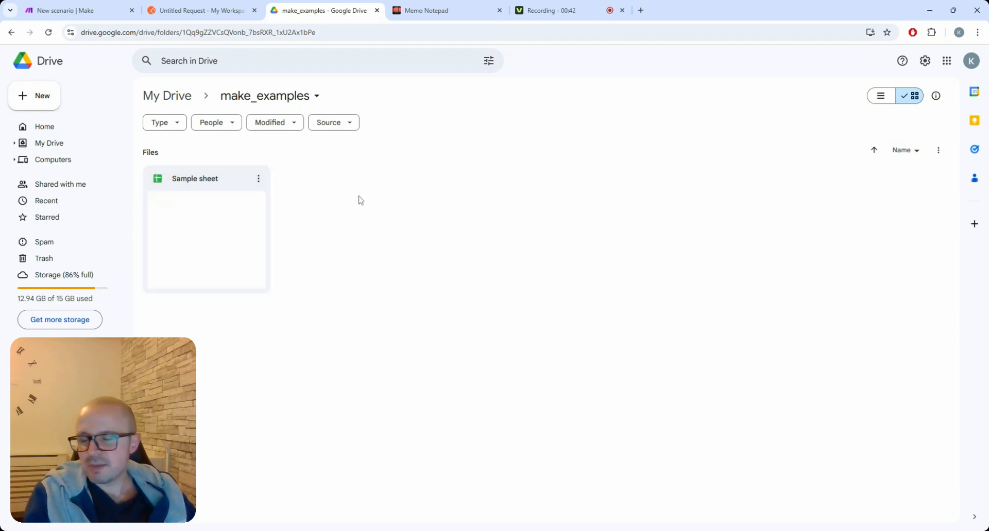
{"action": "double_click", "coordinate": [223, 230]}
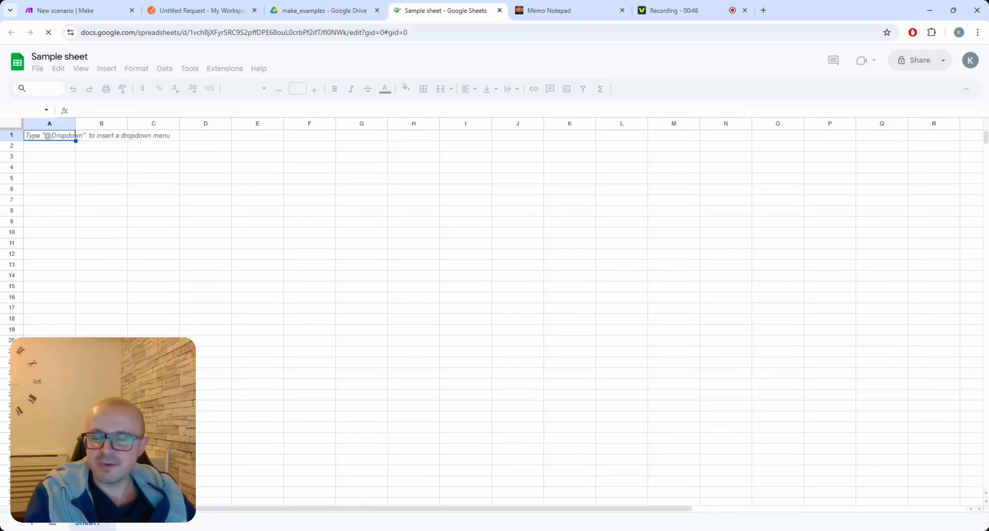
{"action": "middle_click", "coordinate": [432, 14]}
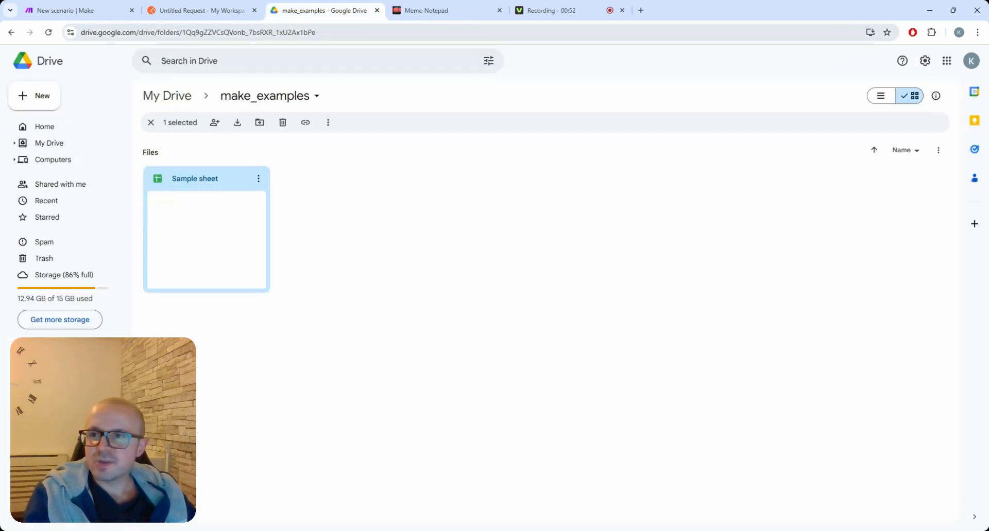
{"action": "left_click", "coordinate": [90, 19]}
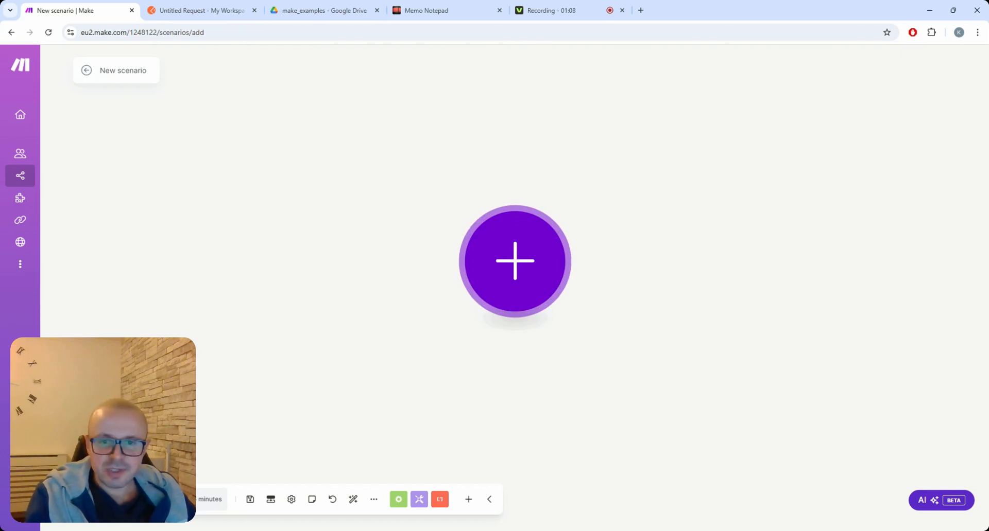
Step: Add a Webhooks Custom webhook trigger as the scenario's first module
{"action": "left_click", "coordinate": [518, 259]}
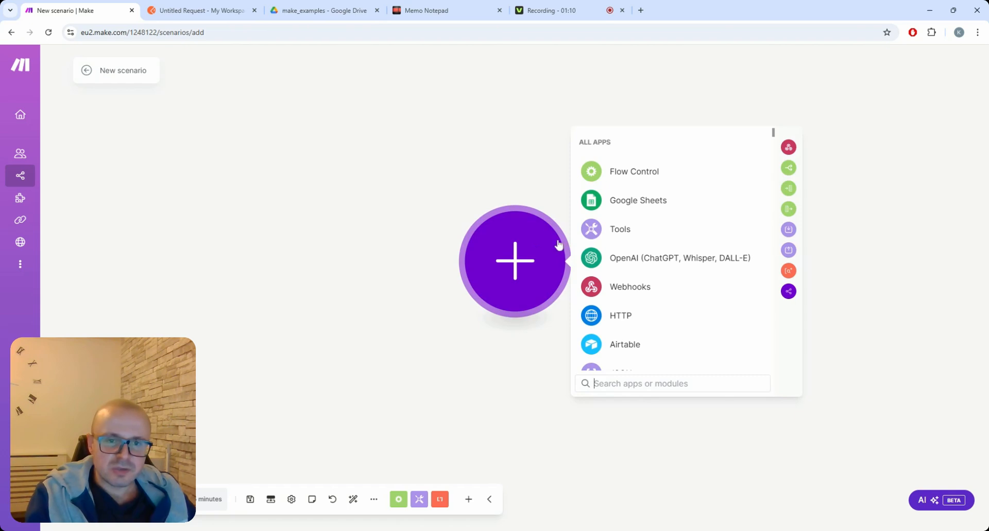
{"action": "left_click", "coordinate": [633, 294]}
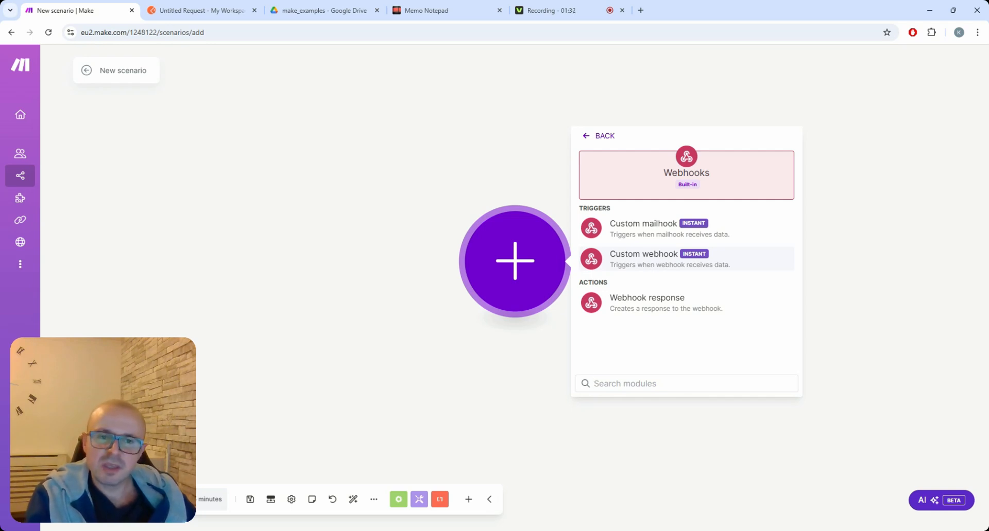
{"action": "left_click", "coordinate": [650, 261]}
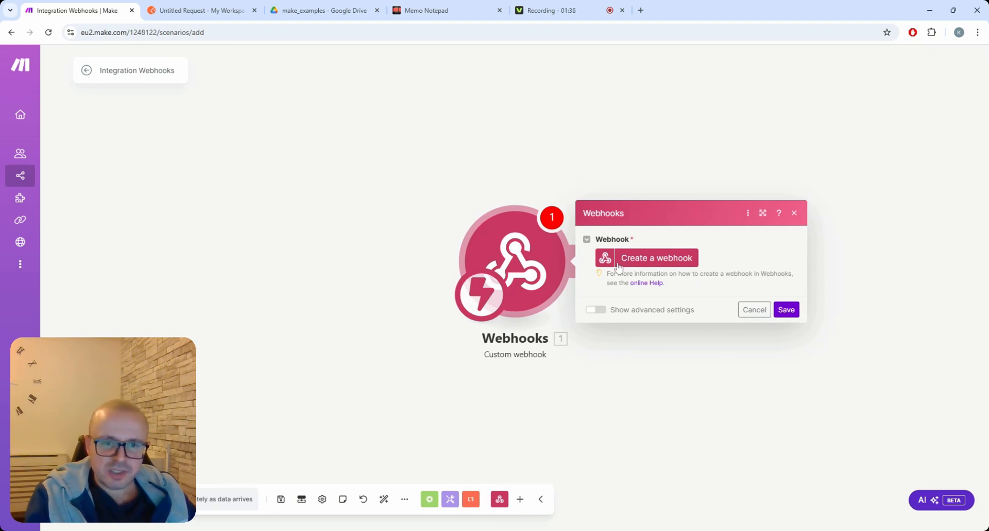
Step: Create a new webhook, rename it 'Sample webhook', and save it
{"action": "left_click", "coordinate": [653, 260]}
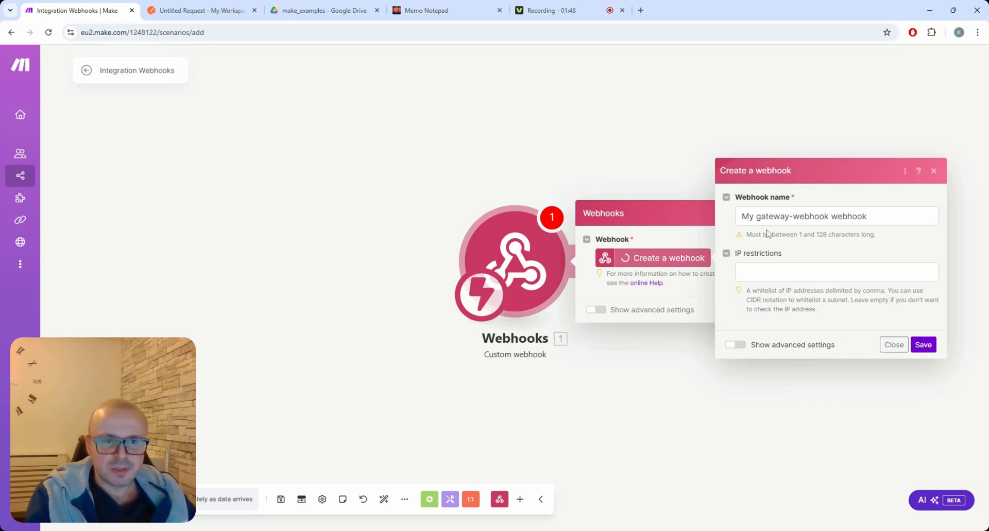
{"action": "left_click_drag", "start_coordinate": [869, 217], "coordinate": [740, 217]}
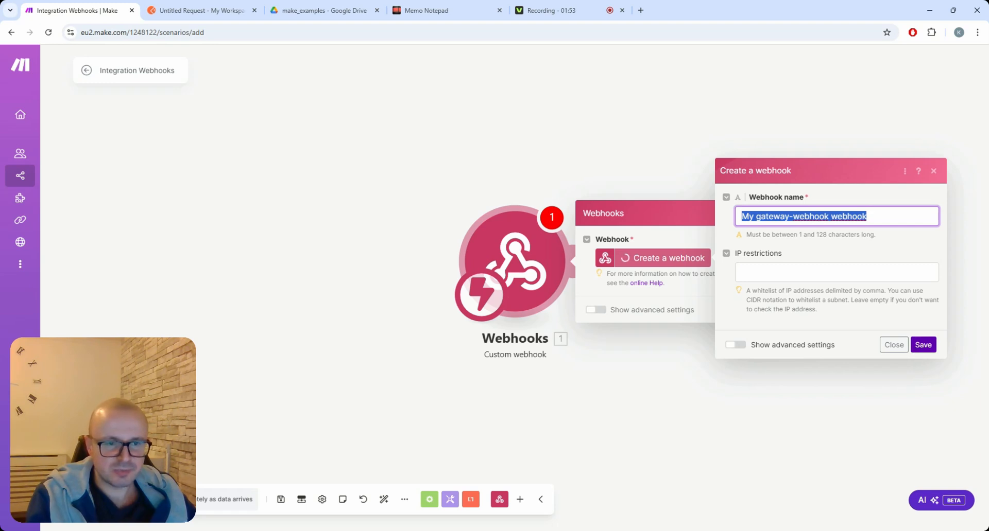
{"action": "left_click_drag", "start_coordinate": [875, 217], "coordinate": [740, 217]}
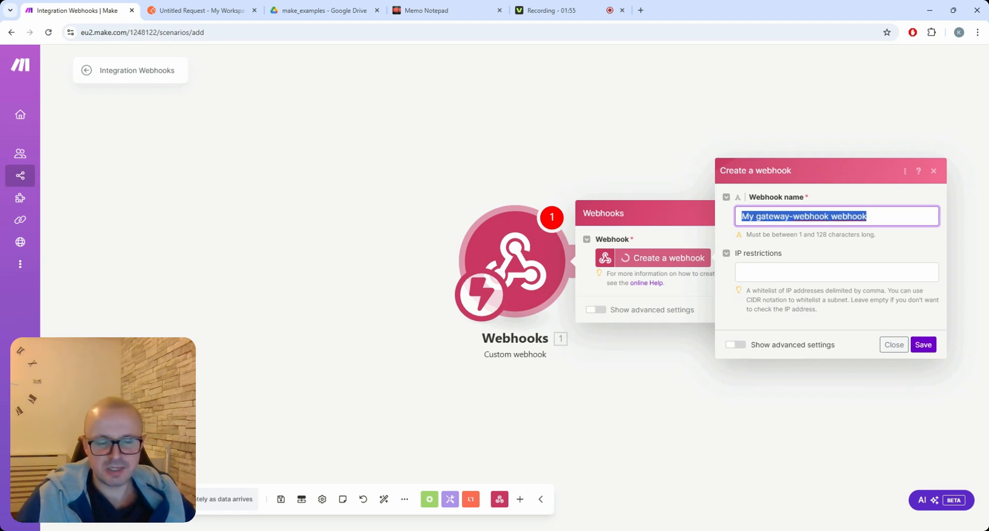
{"action": "type", "text": "Sample w"}
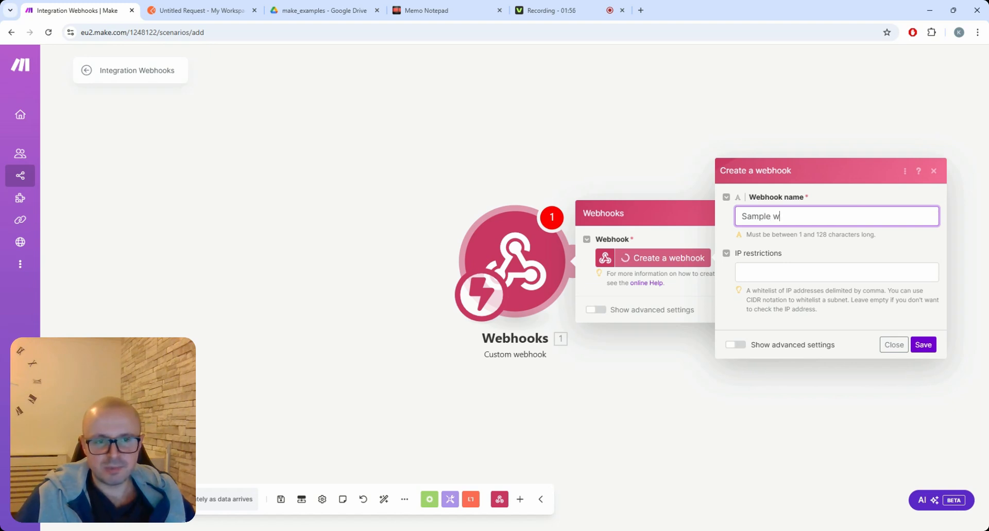
{"action": "type", "text": "ebhook"}
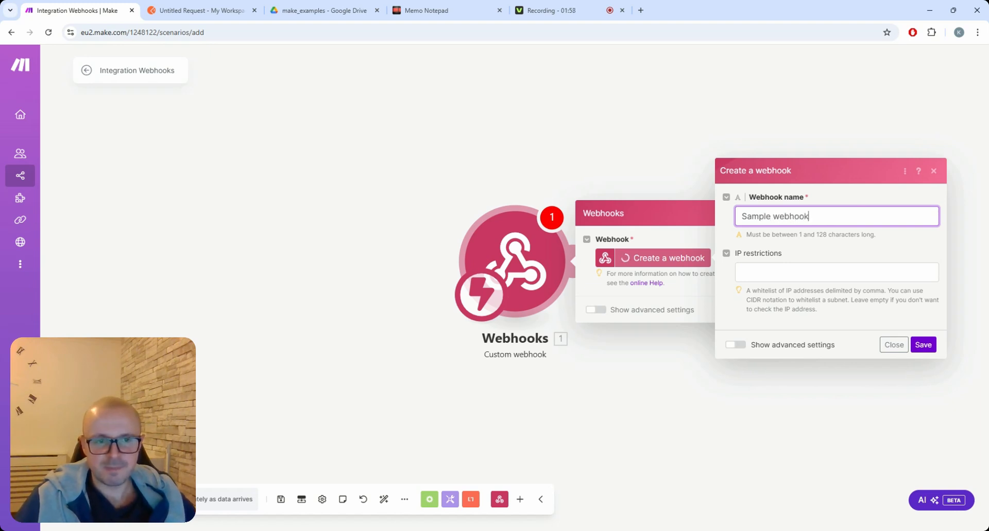
{"action": "left_click", "coordinate": [923, 344]}
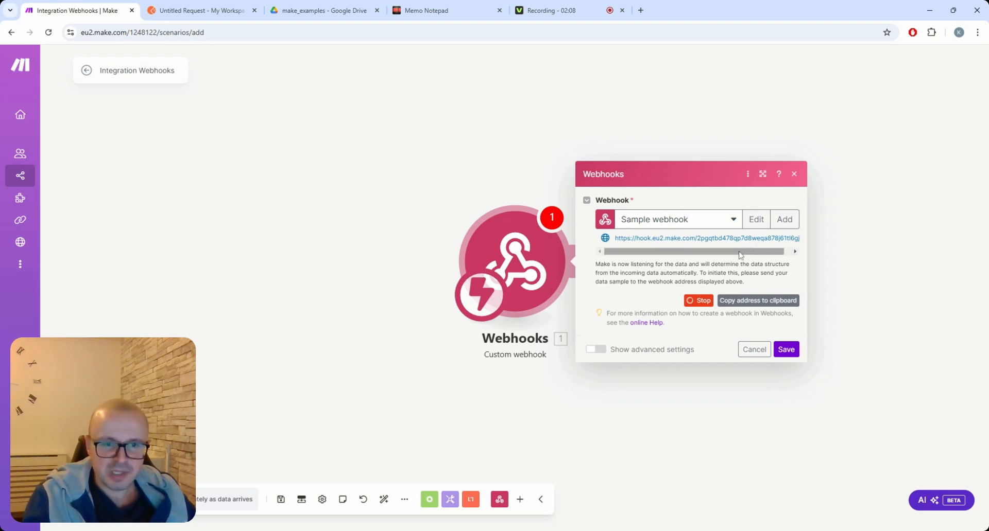
Step: Copy the Sample webhook URL to the clipboard and go to Postman's Untitled Request
{"action": "left_click_drag", "start_coordinate": [743, 255], "coordinate": [750, 256]}
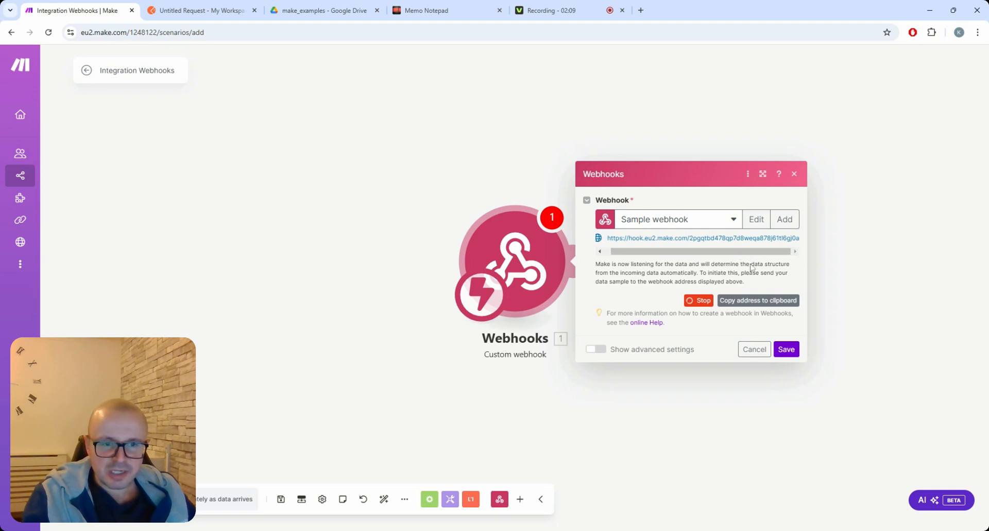
{"action": "left_click", "coordinate": [753, 305]}
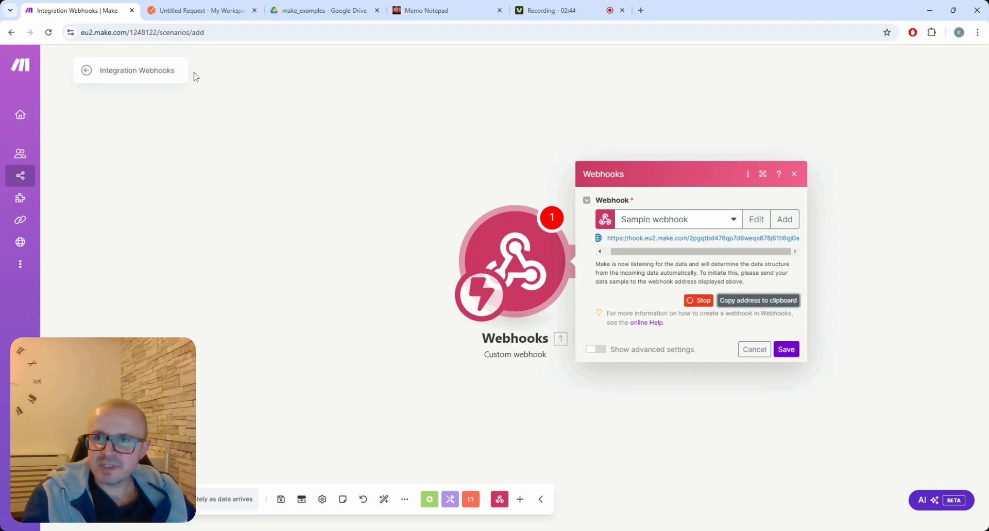
{"action": "left_click", "coordinate": [189, 15]}
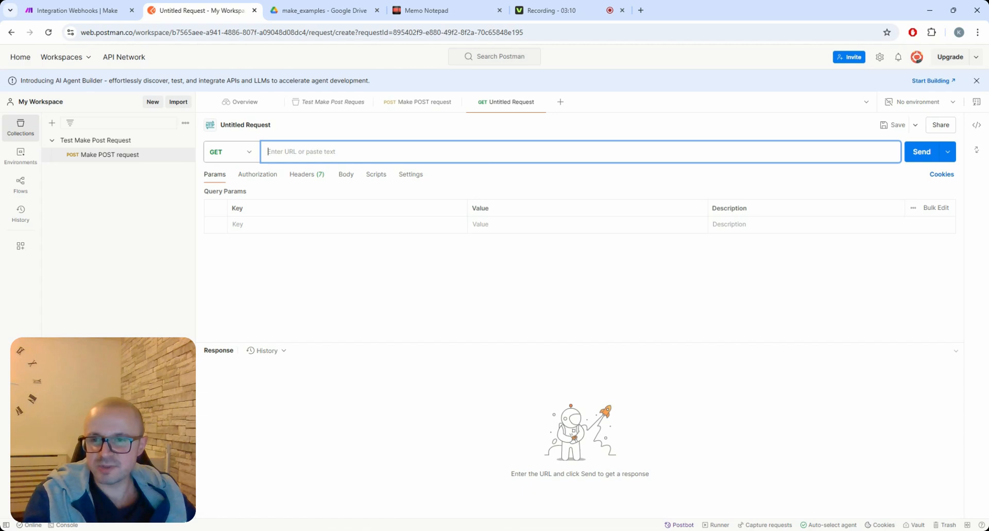
Step: Make the request a POST to the pasted Make webhook URL and bring up the Save Request dialog
{"action": "left_click", "coordinate": [251, 161]}
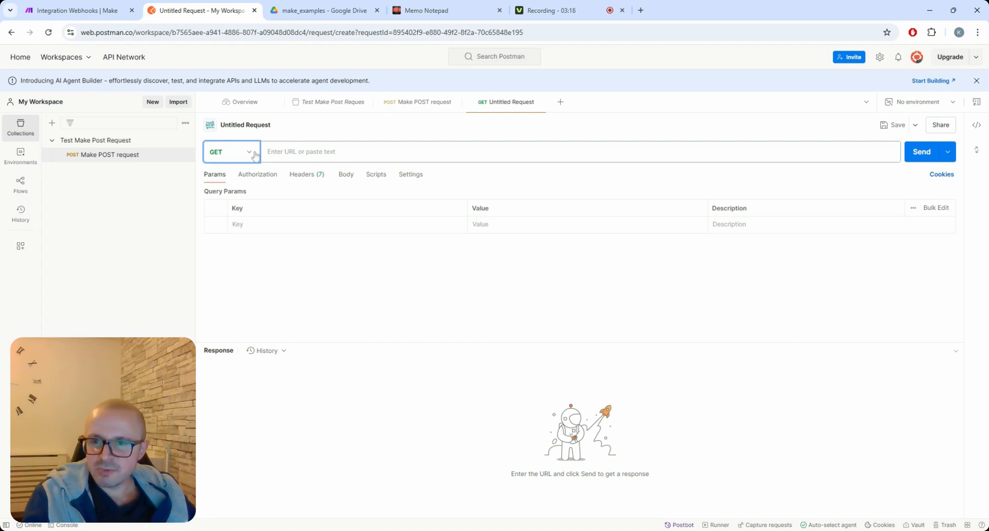
{"action": "left_click", "coordinate": [255, 156]}
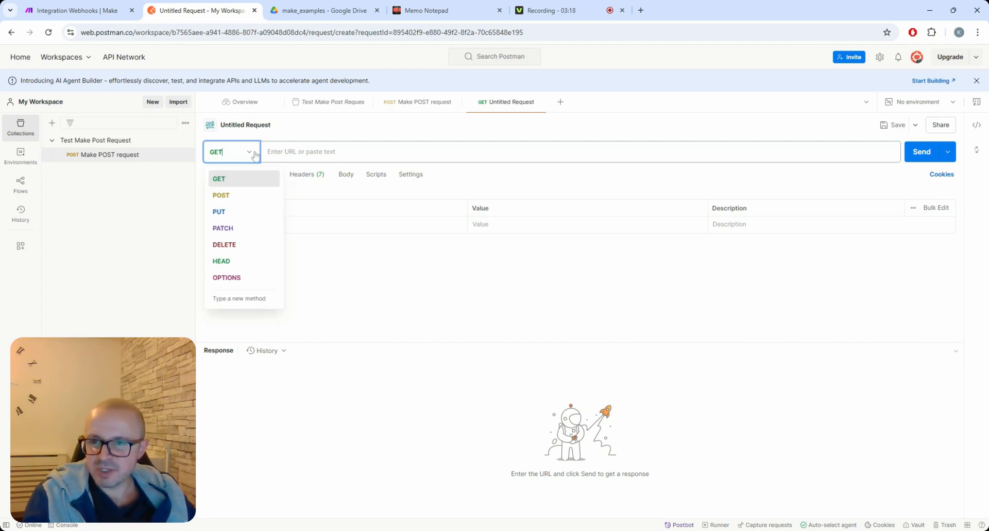
{"action": "left_click", "coordinate": [235, 201]}
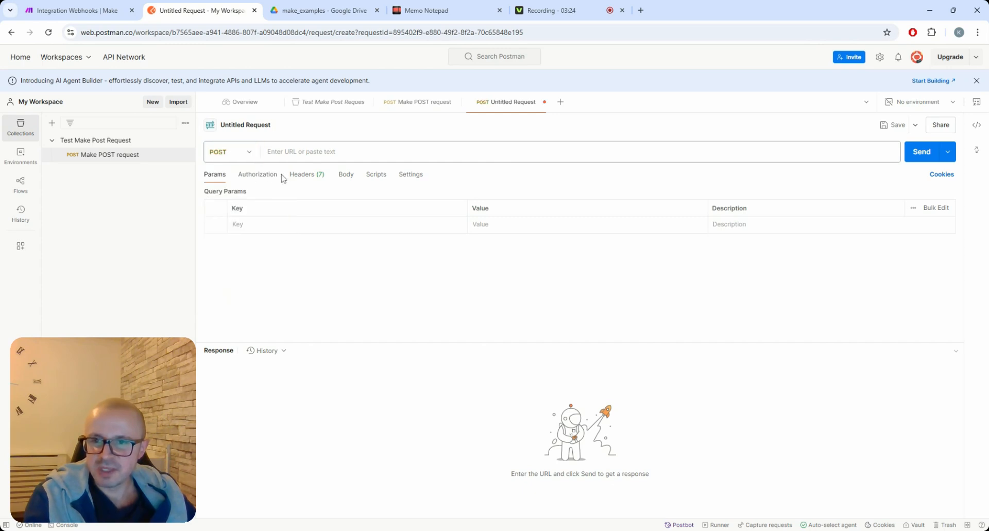
{"action": "left_click", "coordinate": [314, 155]}
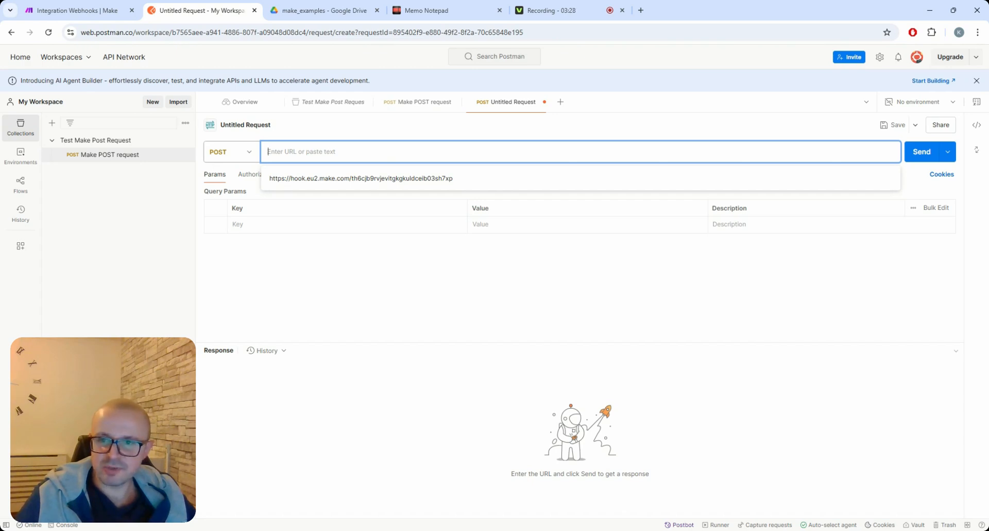
{"action": "left_click", "coordinate": [462, 265]}
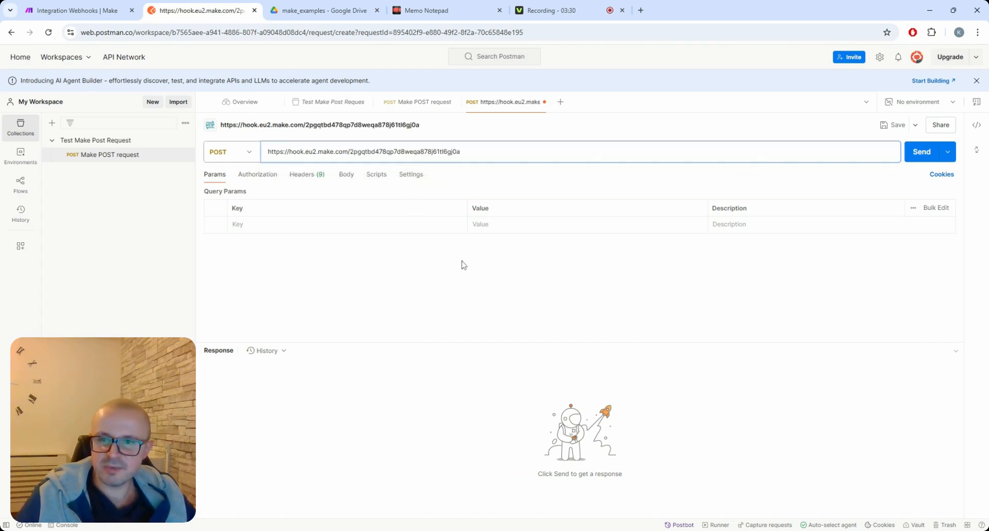
{"action": "key", "text": "ctrl+s"}
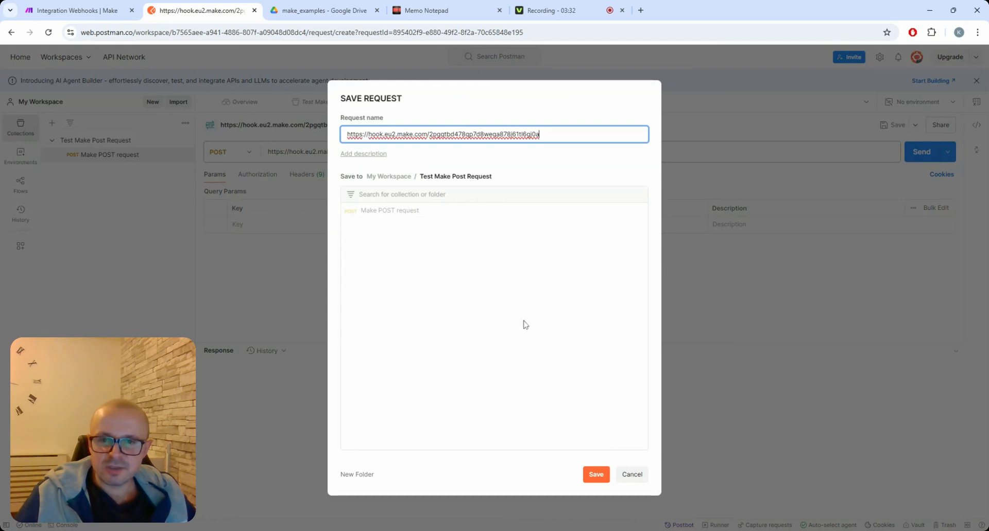
Step: Cancel the Save Request dialog and show the request's Body settings
{"action": "left_click", "coordinate": [632, 475]}
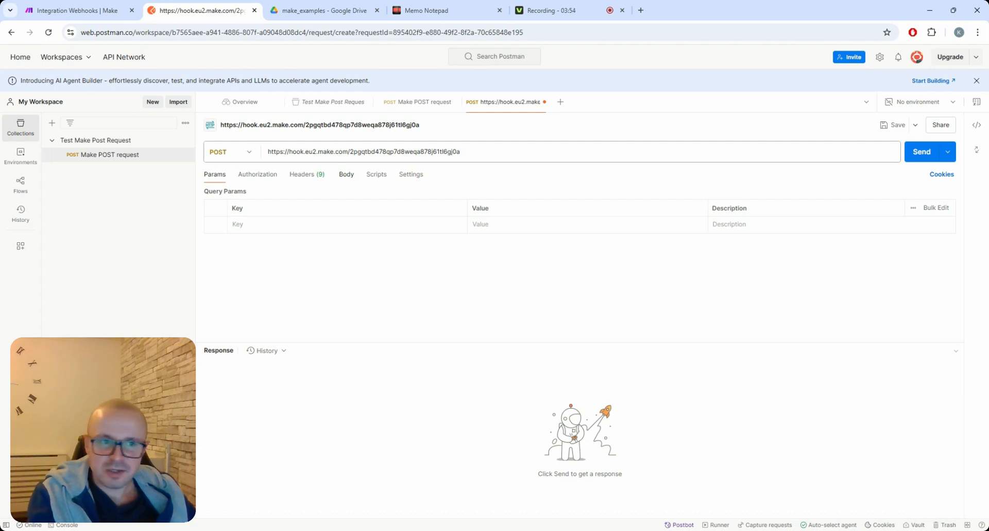
{"action": "left_click", "coordinate": [348, 177]}
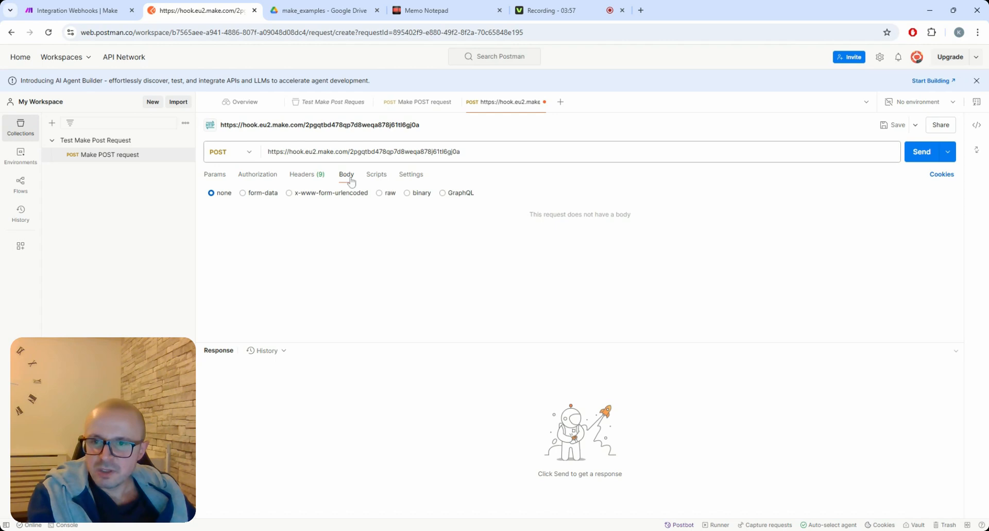
Step: Start a raw JSON body with the person's name and e-mail address fields
{"action": "left_click", "coordinate": [381, 196]}
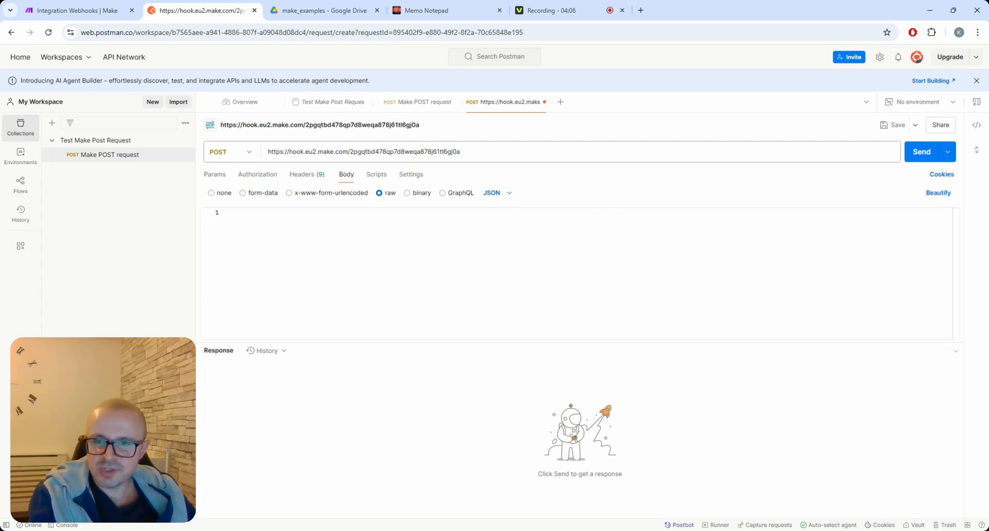
{"action": "type", "text": "{"}
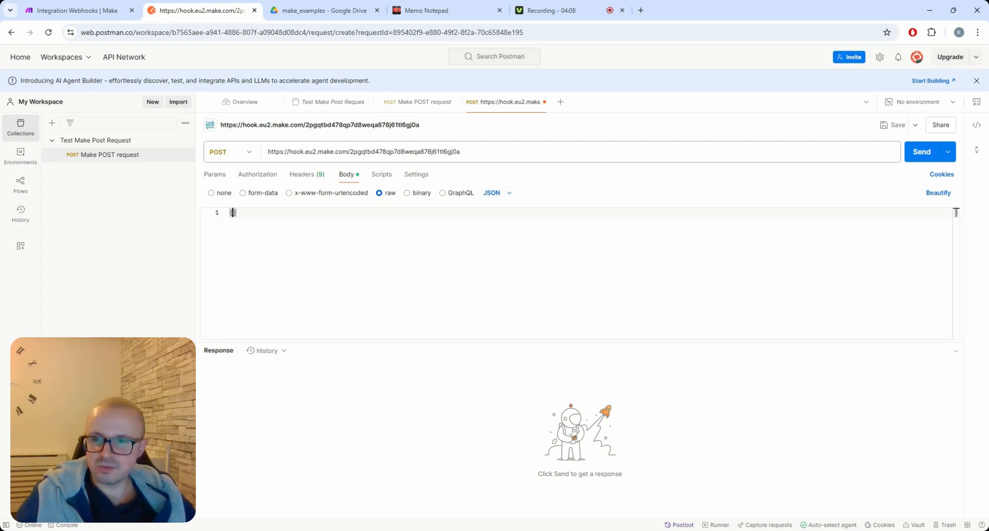
{"action": "key", "text": "Return"}
{"action": "type", "text": "\"name\""}
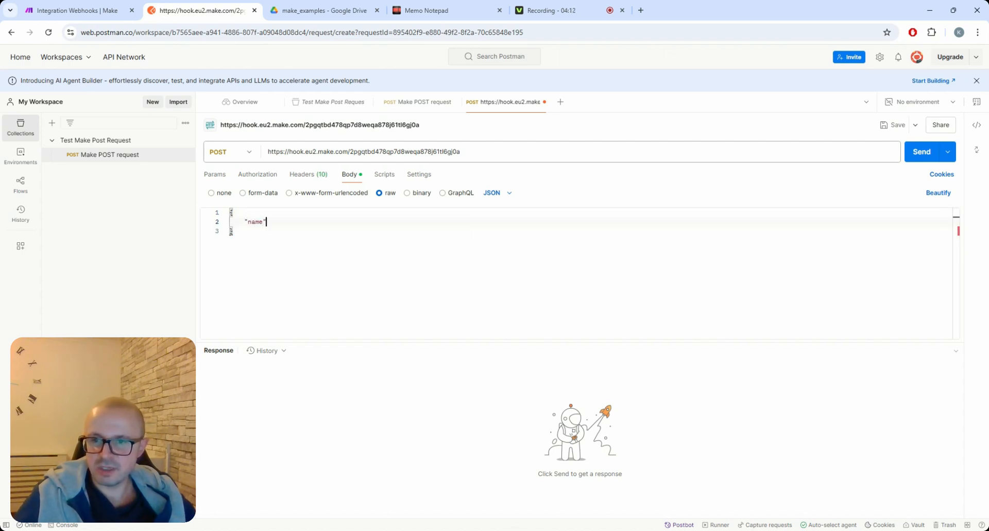
{"action": "type", "text": ": \"Kiril"}
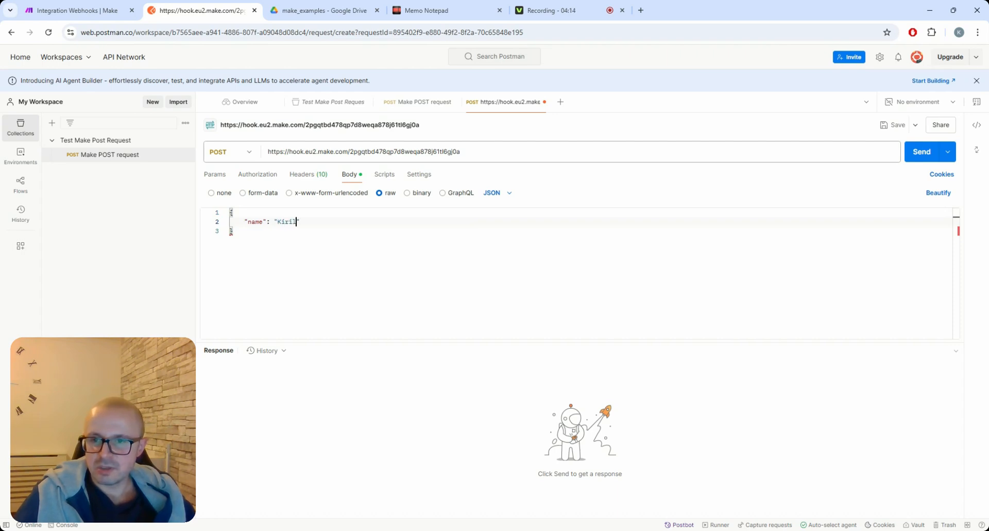
{"action": "type", "text": "\","}
{"action": "key", "text": "Return"}
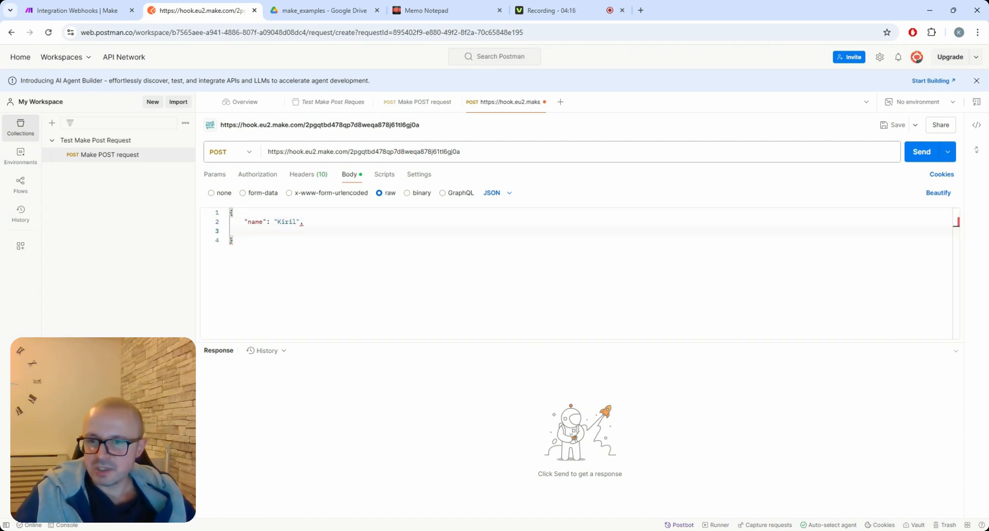
{"action": "type", "text": "\"email"}
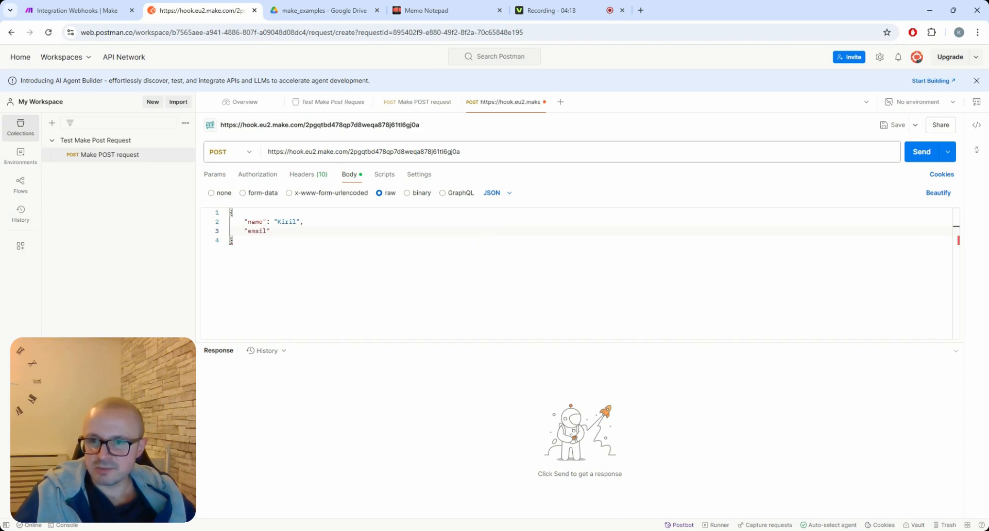
{"action": "type", "text": "\": \""}
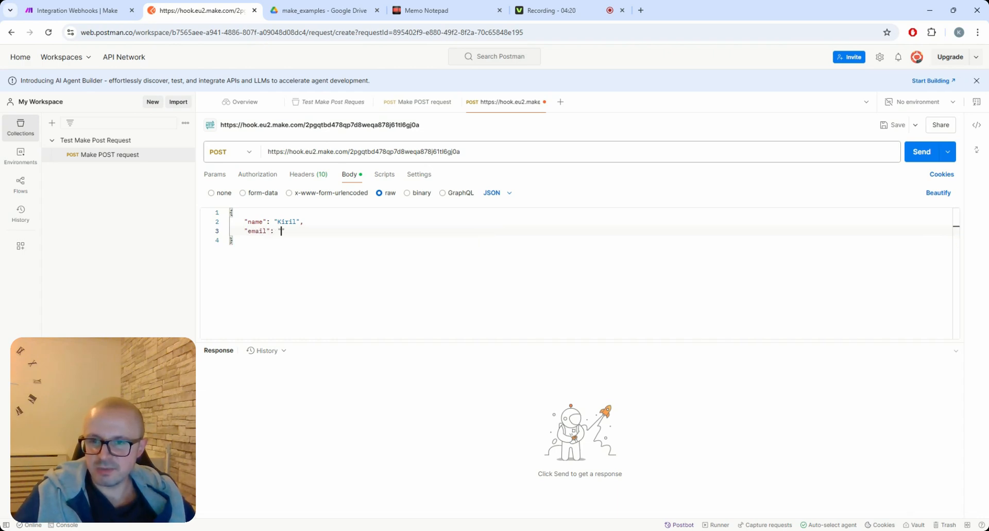
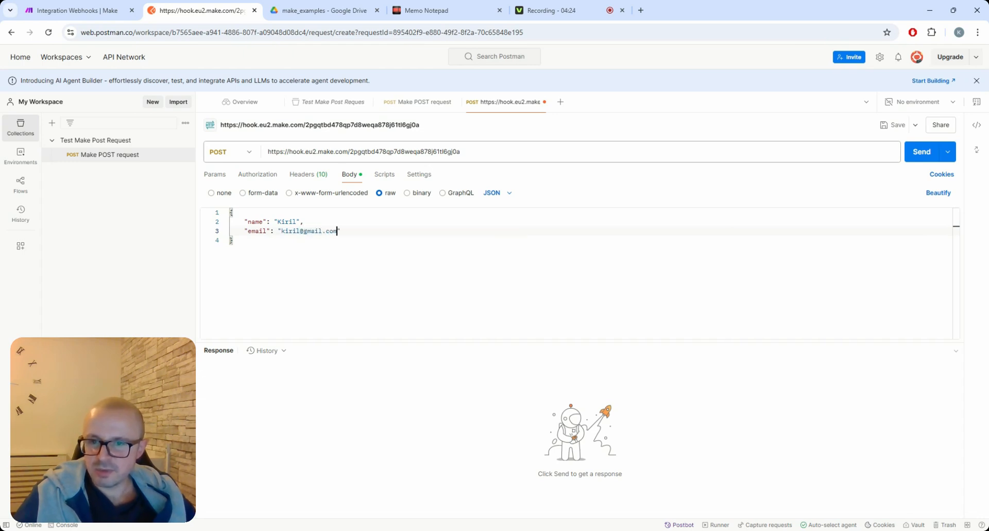
{"action": "type", "text": ","}
{"action": "key", "text": "Return"}
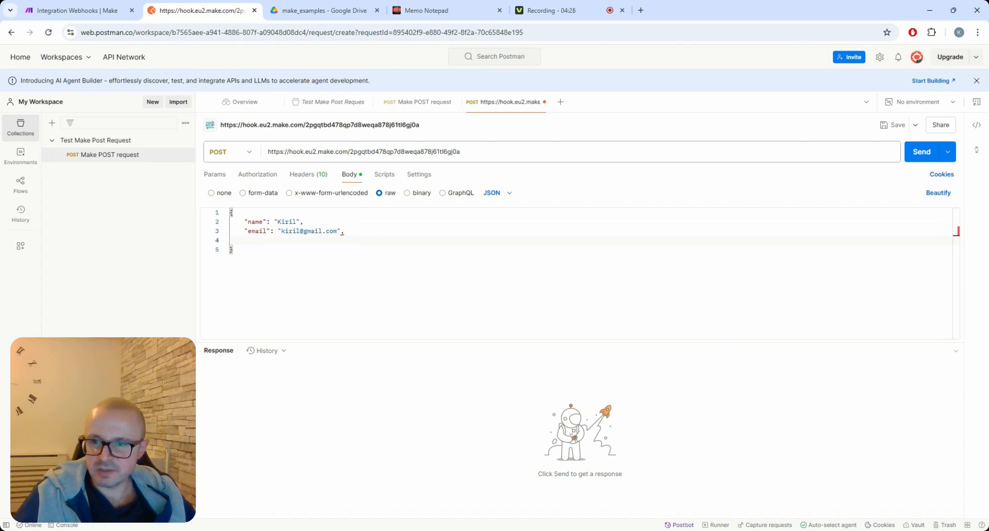
Step: Add a phoneNumber field with the phone number and send the request, getting 200 OK Accepted
{"action": "type", "text": "\"phone"}
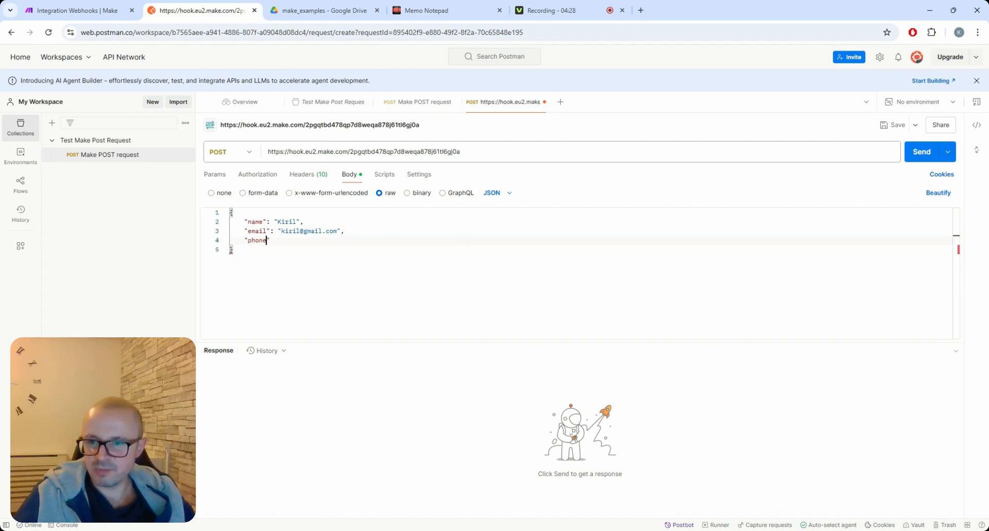
{"action": "type", "text": "Number\":"}
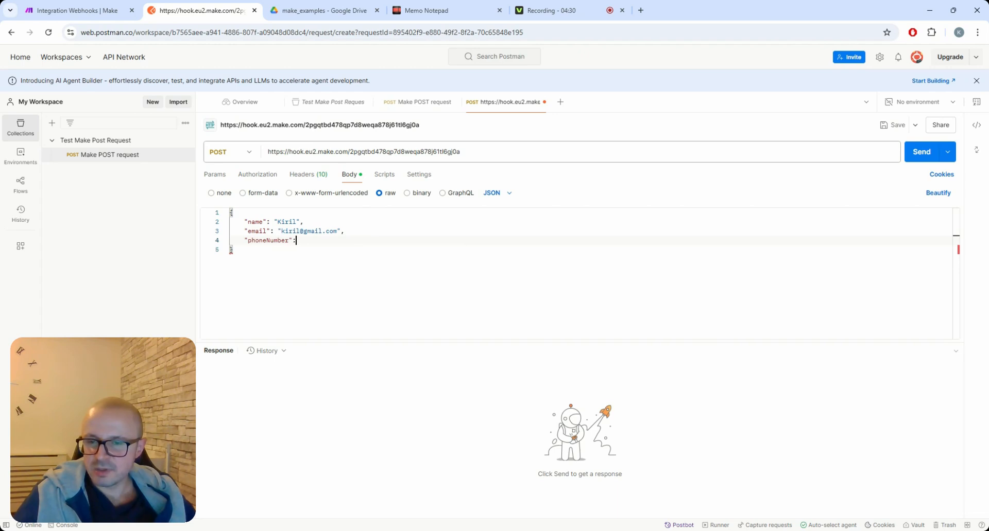
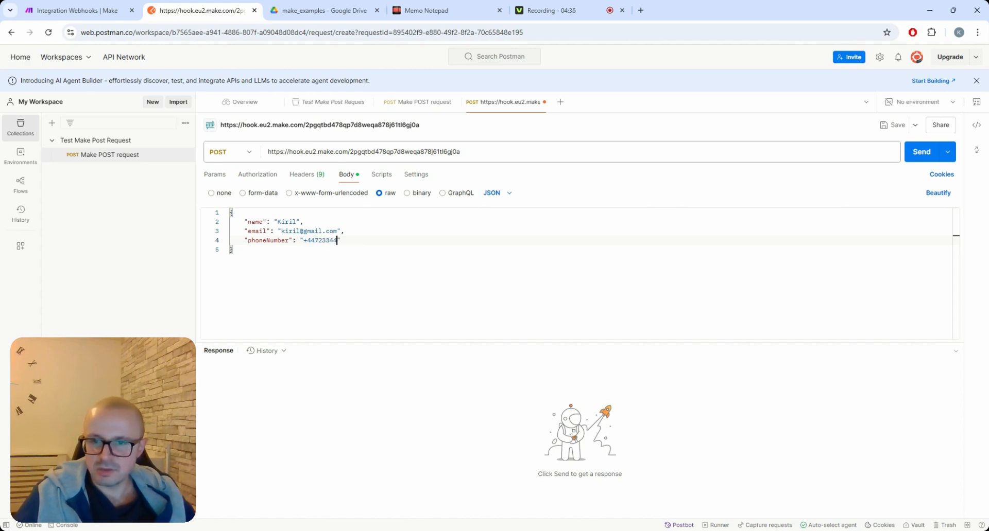
{"action": "key", "text": "Right"}
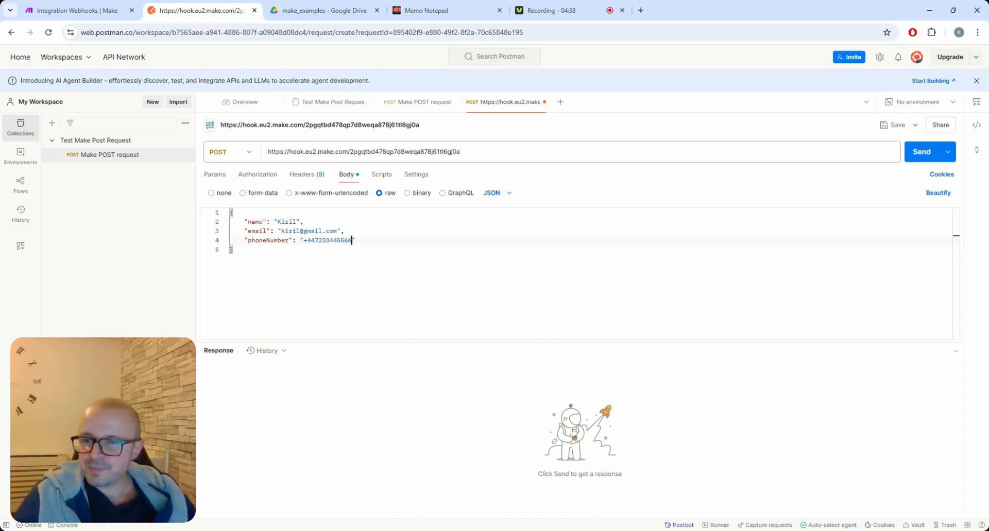
{"action": "key", "text": "Up"}
{"action": "key", "text": "Up"}
{"action": "key", "text": "Down"}
{"action": "key", "text": "Down"}
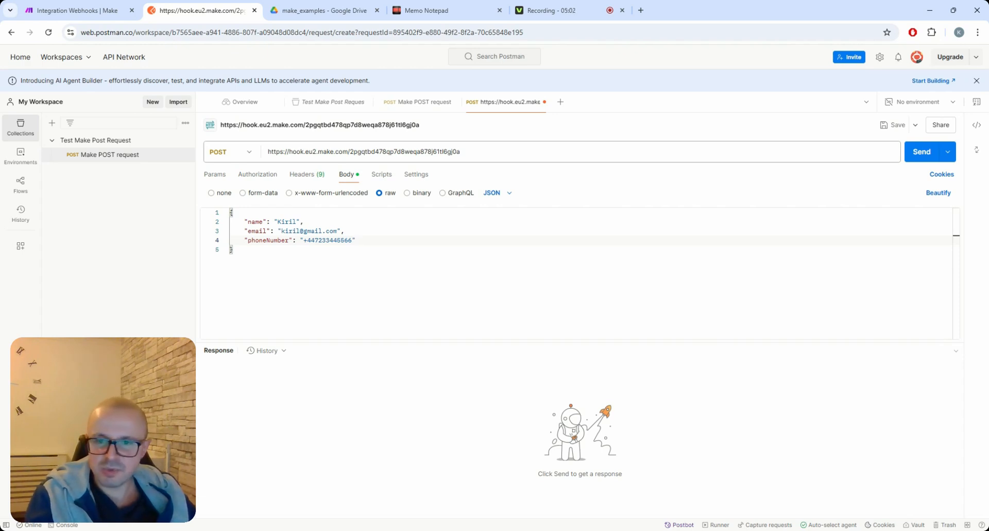
{"action": "left_click", "coordinate": [917, 157]}
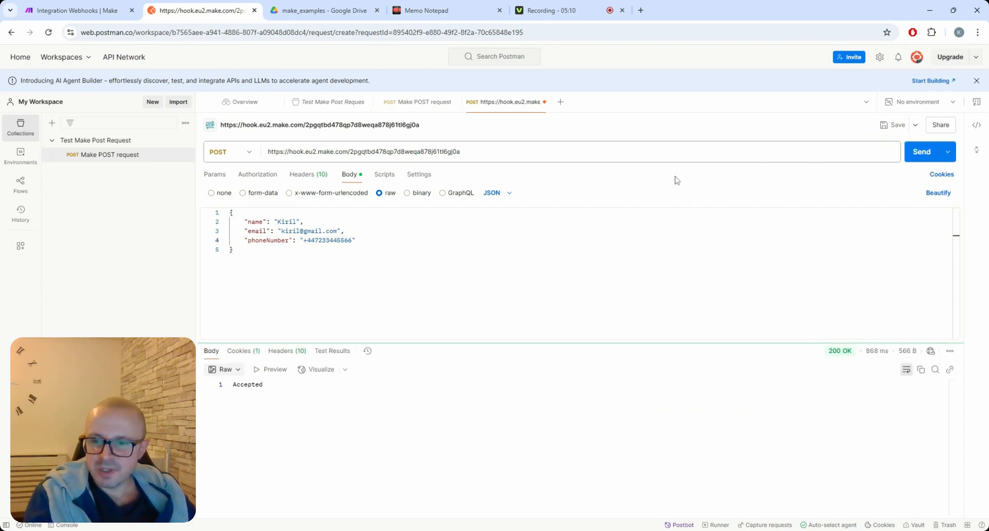
{"action": "mouse_move", "coordinate": [844, 355]}
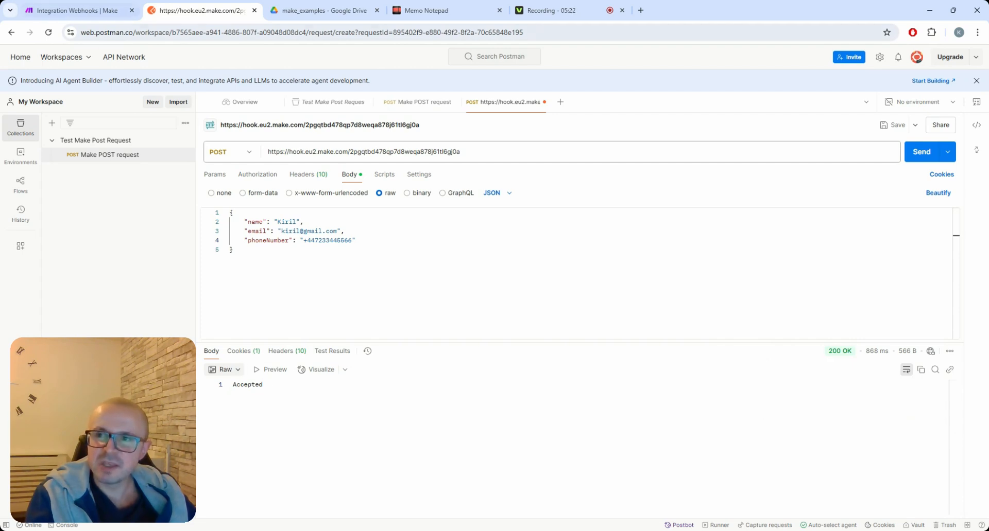
Step: Save the Sample webhook settings in Make and add an empty module after the trigger
{"action": "left_click", "coordinate": [82, 18]}
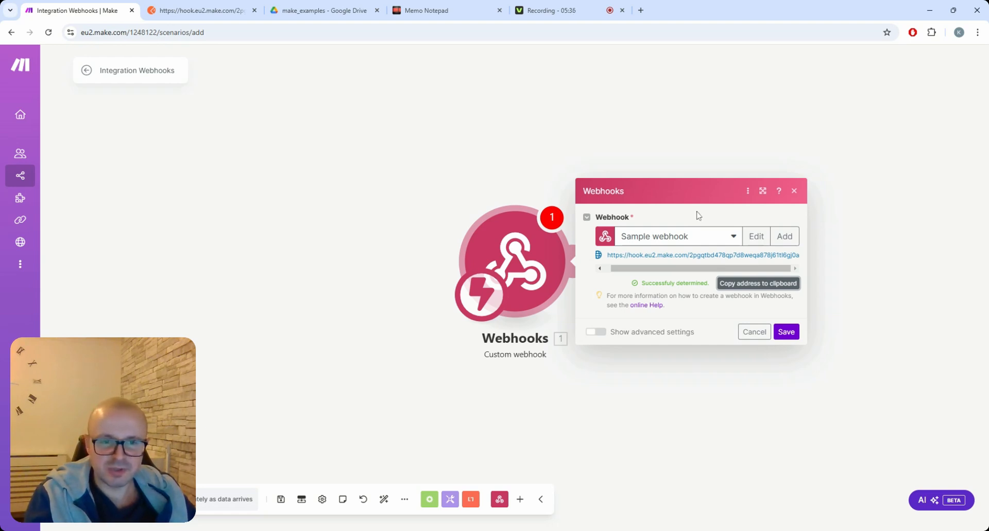
{"action": "left_click_drag", "start_coordinate": [675, 188], "coordinate": [674, 179]}
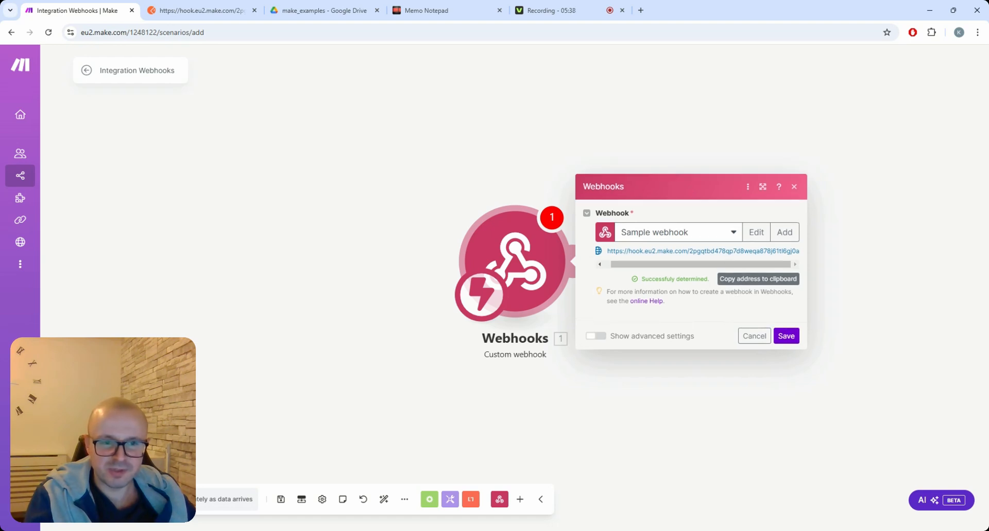
{"action": "left_click", "coordinate": [787, 336]}
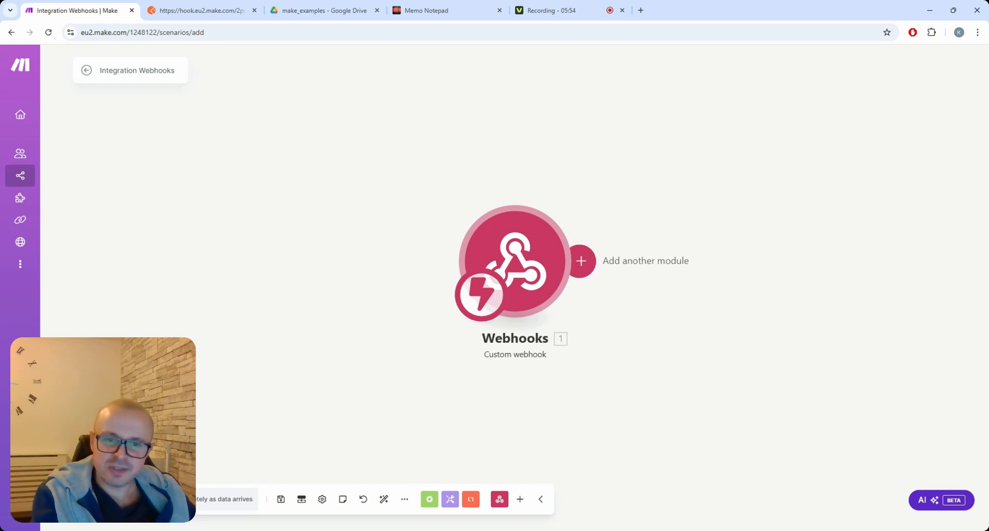
{"action": "left_click", "coordinate": [582, 261]}
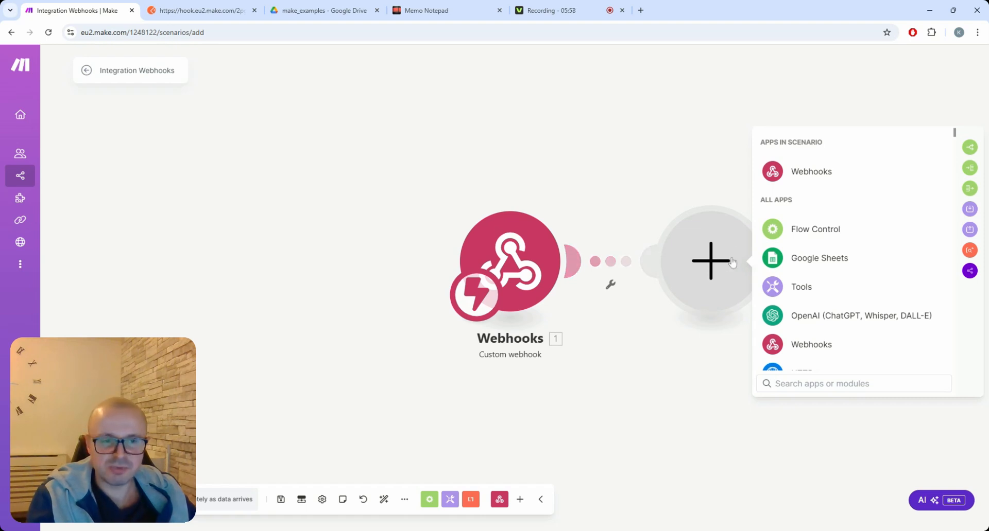
Step: Make the second module Google Sheets' Add a Row action
{"action": "left_click", "coordinate": [827, 263]}
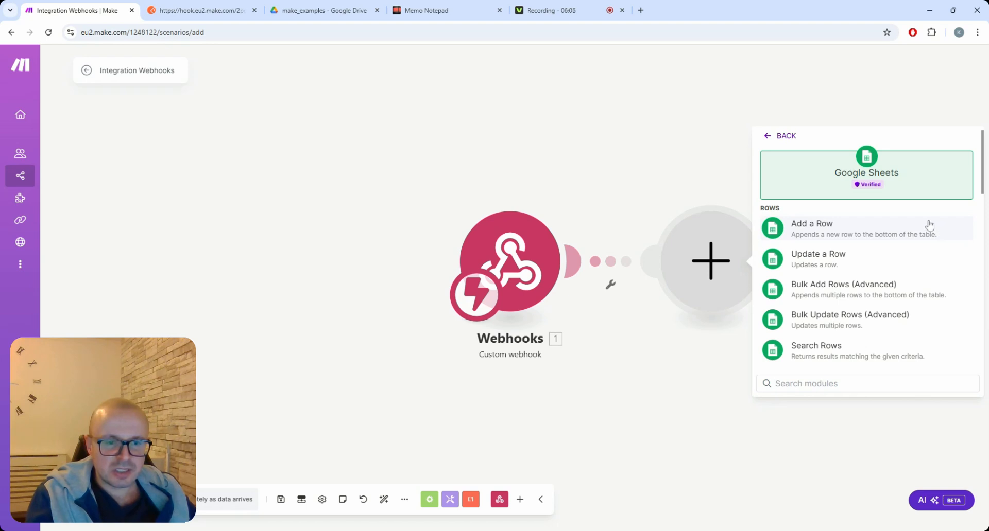
{"action": "scroll", "coordinate": [929, 226], "scroll_direction": "down", "scroll_amount": 2}
{"action": "scroll", "coordinate": [930, 227], "scroll_direction": "up", "scroll_amount": 2}
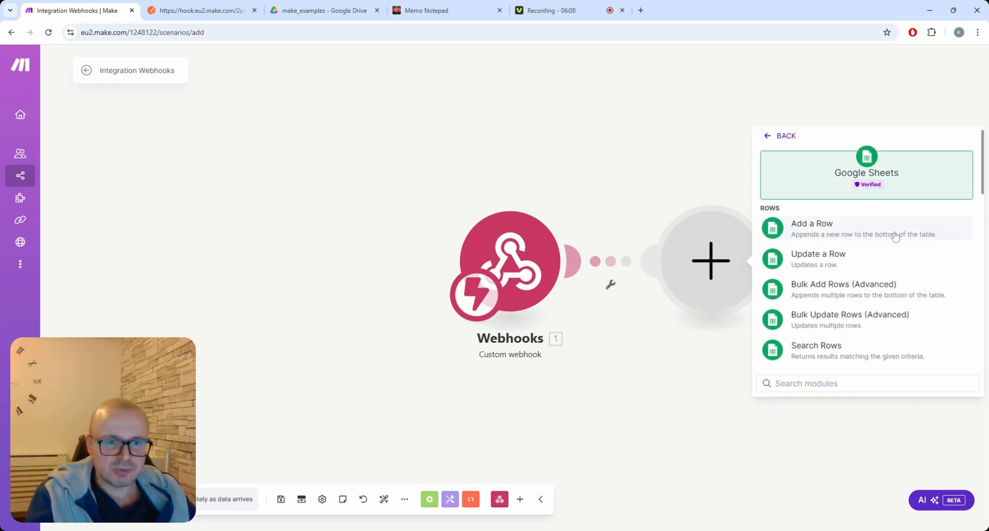
{"action": "left_click", "coordinate": [854, 231]}
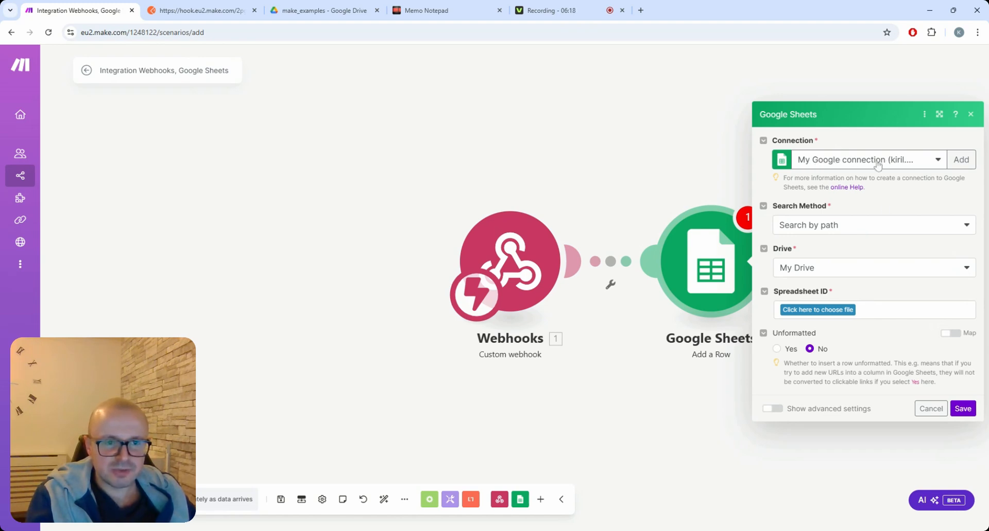
Step: Target the make_examples / Sample sheet spreadsheet, Sheet1, in the Add a Row module
{"action": "left_click", "coordinate": [847, 314]}
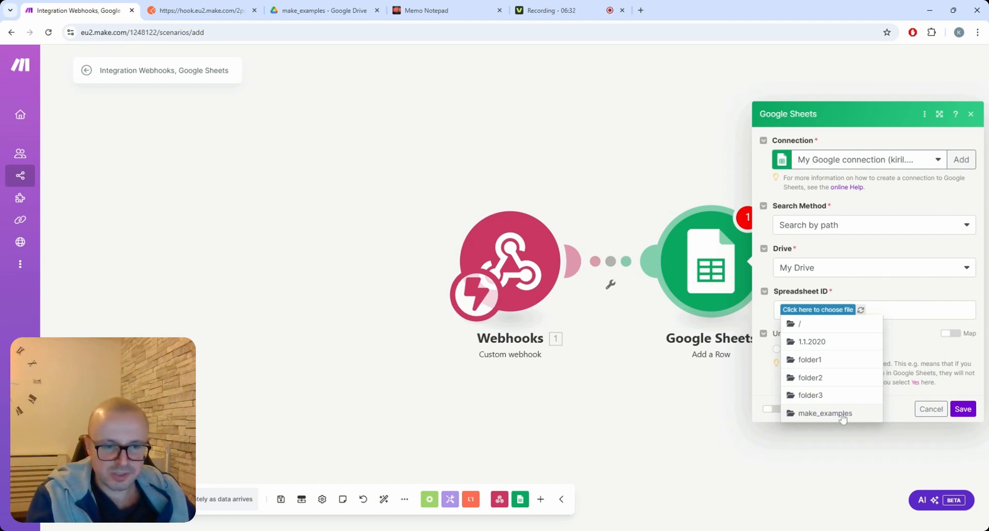
{"action": "left_click", "coordinate": [821, 417]}
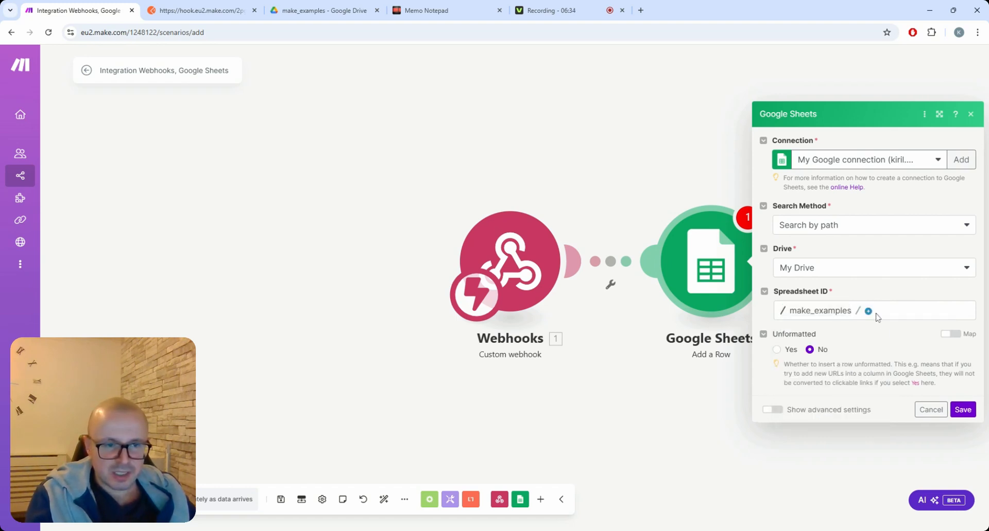
{"action": "left_click", "coordinate": [869, 314]}
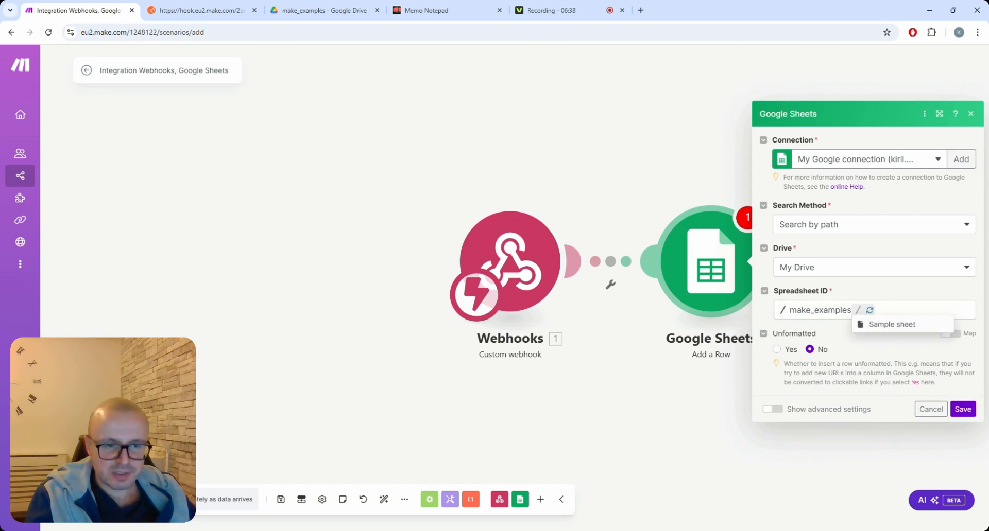
{"action": "left_click", "coordinate": [889, 325]}
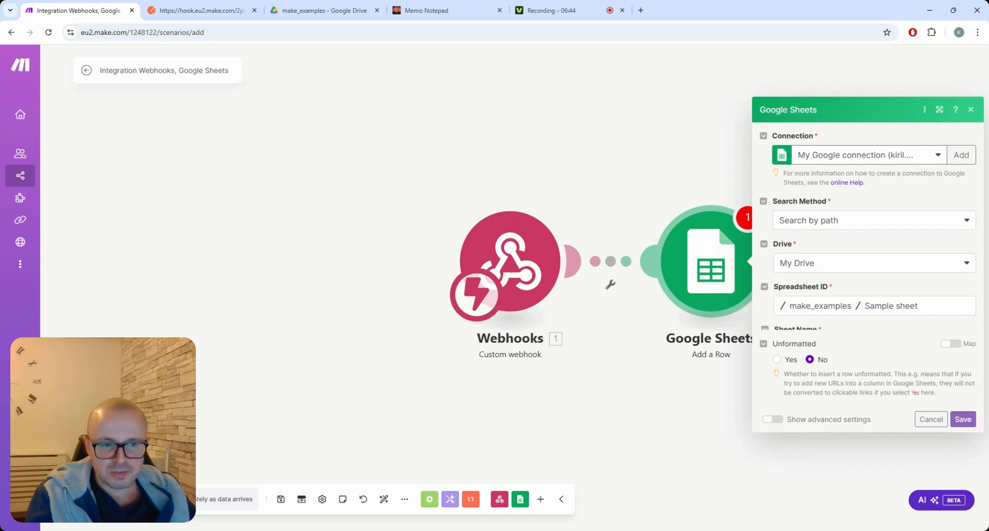
{"action": "left_click", "coordinate": [965, 331]}
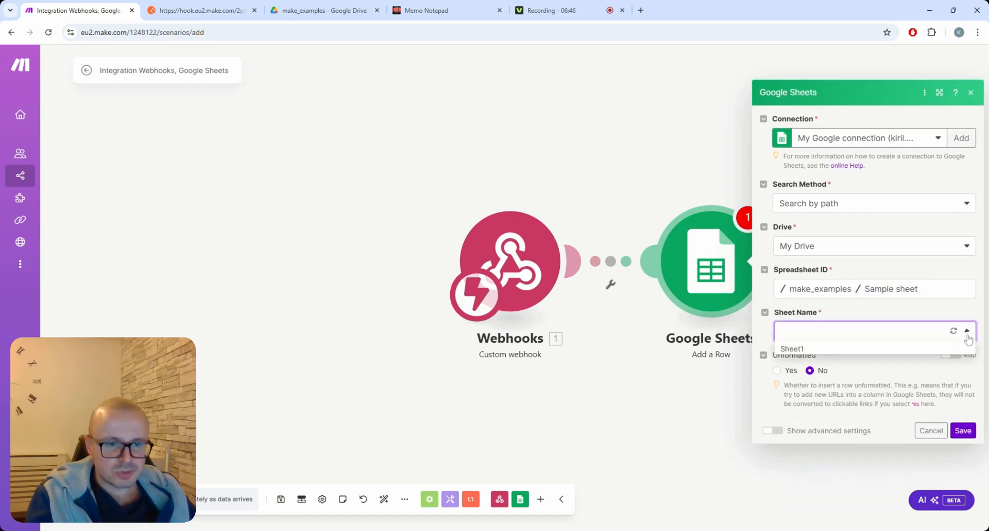
{"action": "left_click", "coordinate": [828, 354]}
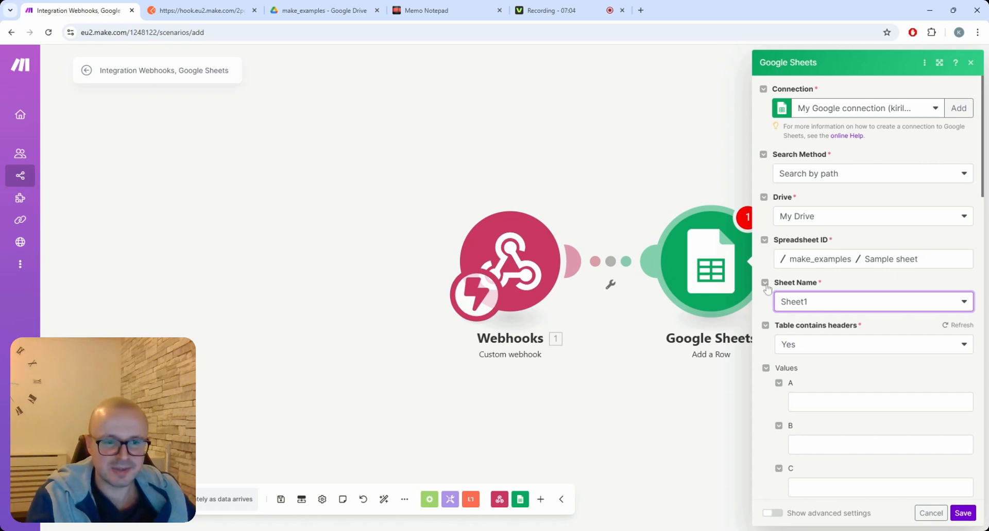
{"action": "scroll", "coordinate": [767, 290], "scroll_direction": "down", "scroll_amount": 1}
{"action": "scroll", "coordinate": [767, 289], "scroll_direction": "down", "scroll_amount": 2}
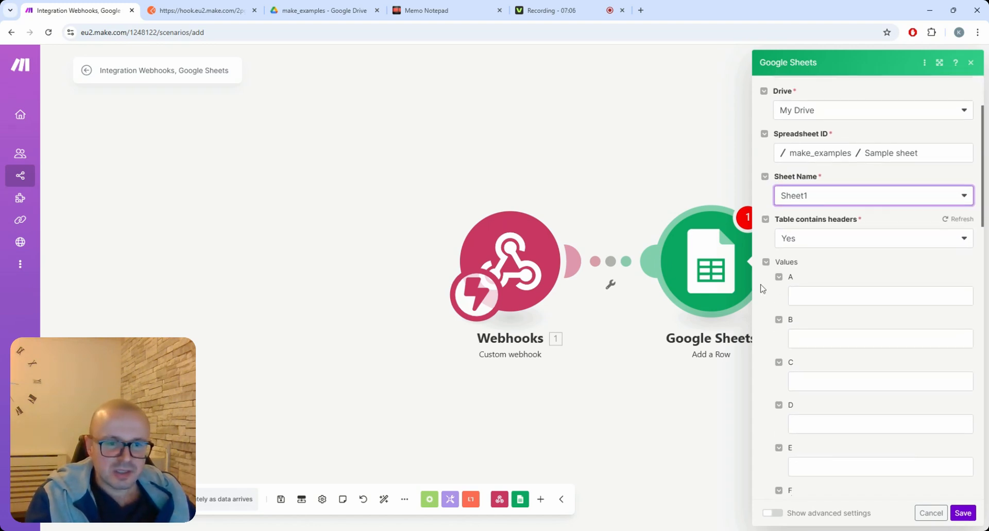
{"action": "scroll", "coordinate": [772, 268], "scroll_direction": "up", "scroll_amount": 1}
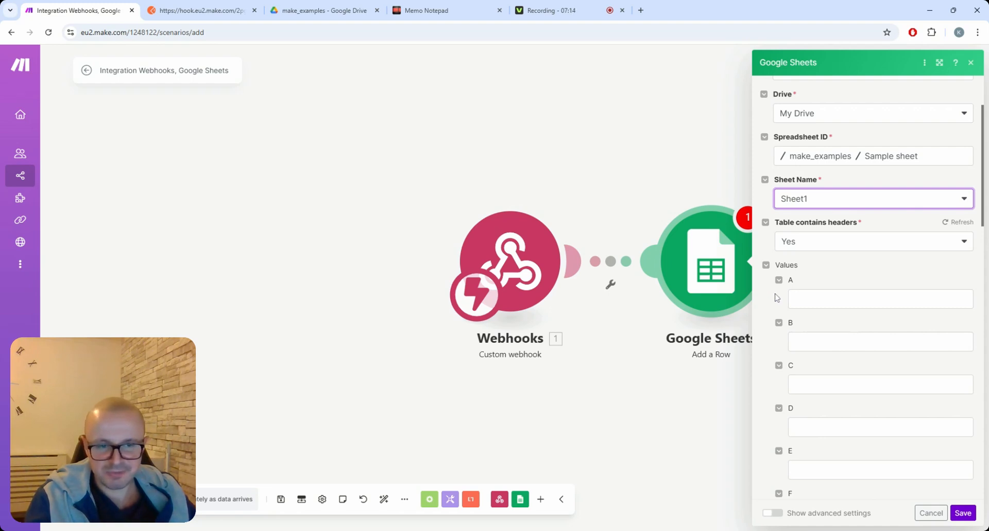
Step: Map Values A, B and C to the webhook's name, email and phoneNumber fields
{"action": "left_click", "coordinate": [796, 299]}
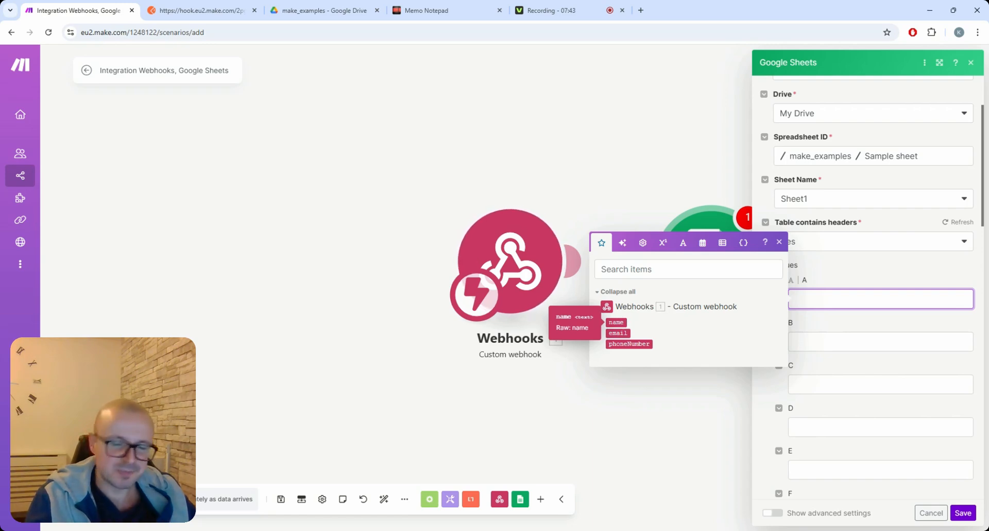
{"action": "left_click", "coordinate": [637, 323]}
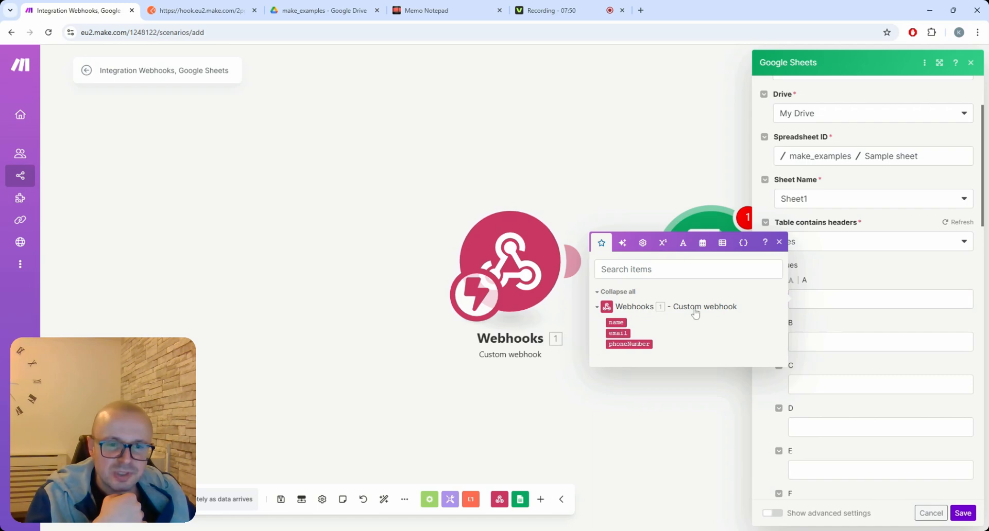
{"action": "left_click", "coordinate": [618, 322]}
{"action": "left_click", "coordinate": [816, 332]}
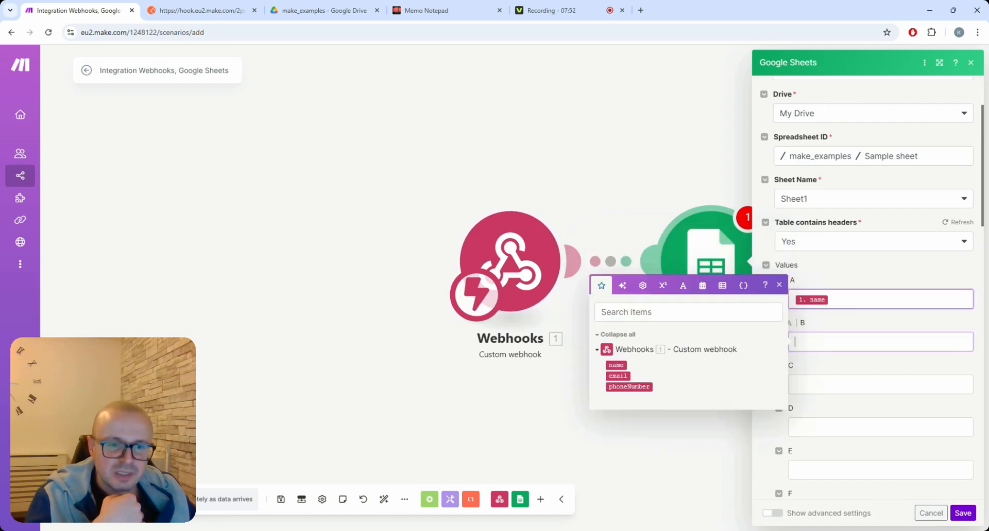
{"action": "left_click", "coordinate": [618, 376]}
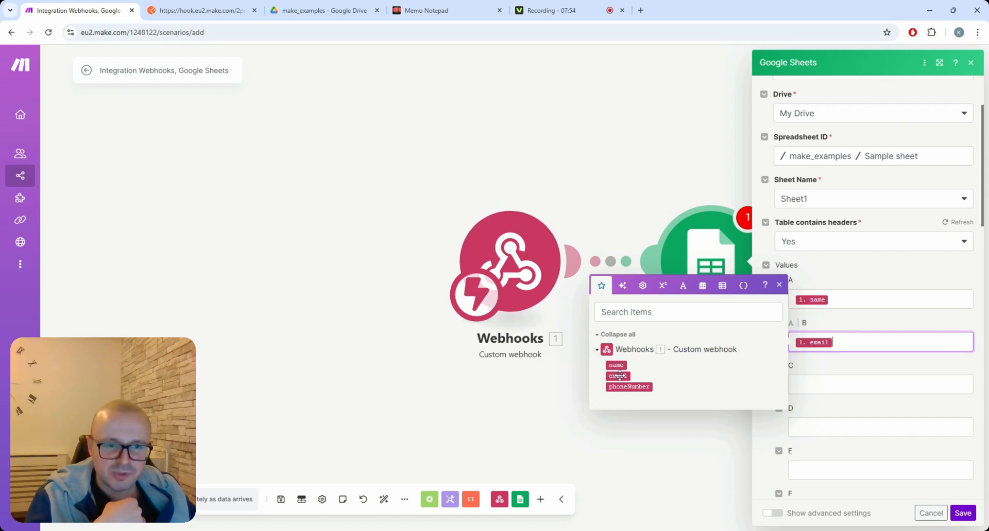
{"action": "left_click", "coordinate": [803, 385]}
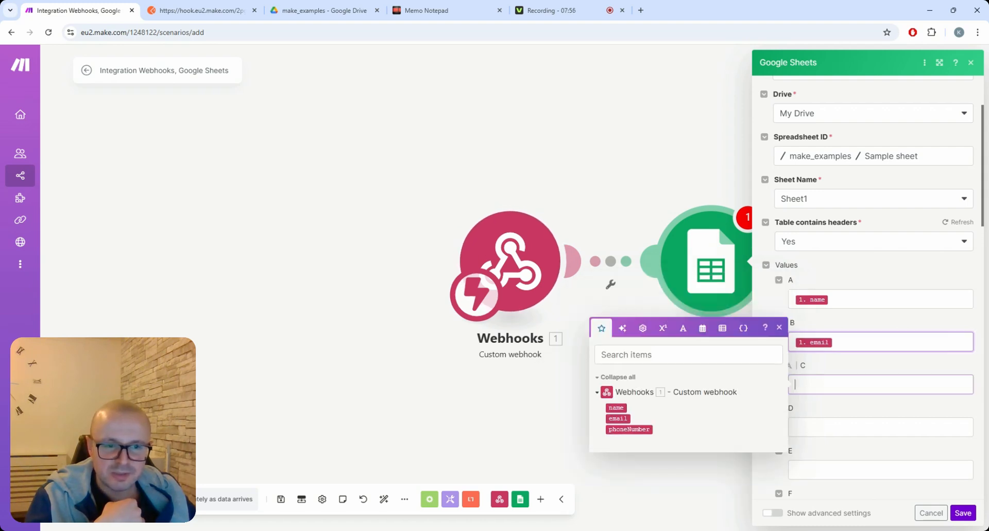
{"action": "left_click", "coordinate": [642, 430]}
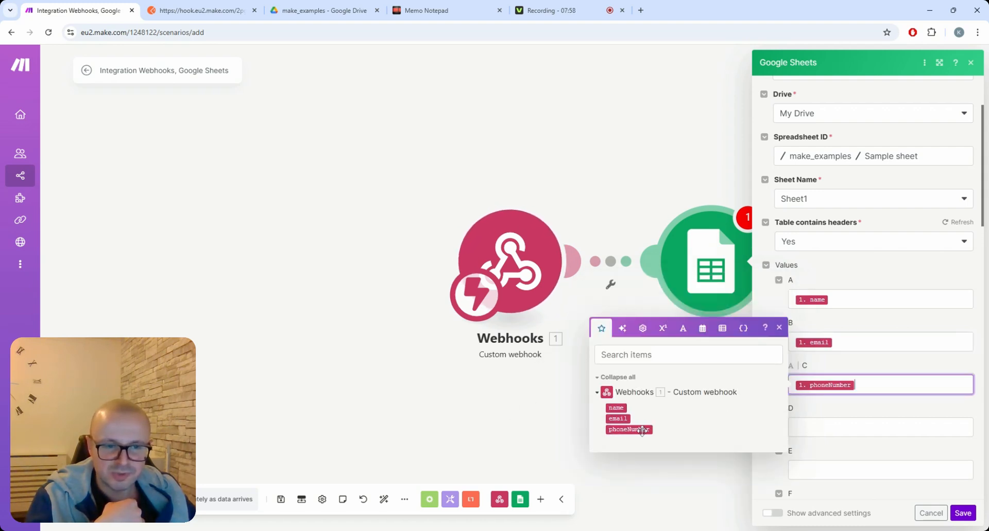
{"action": "left_click", "coordinate": [762, 295]}
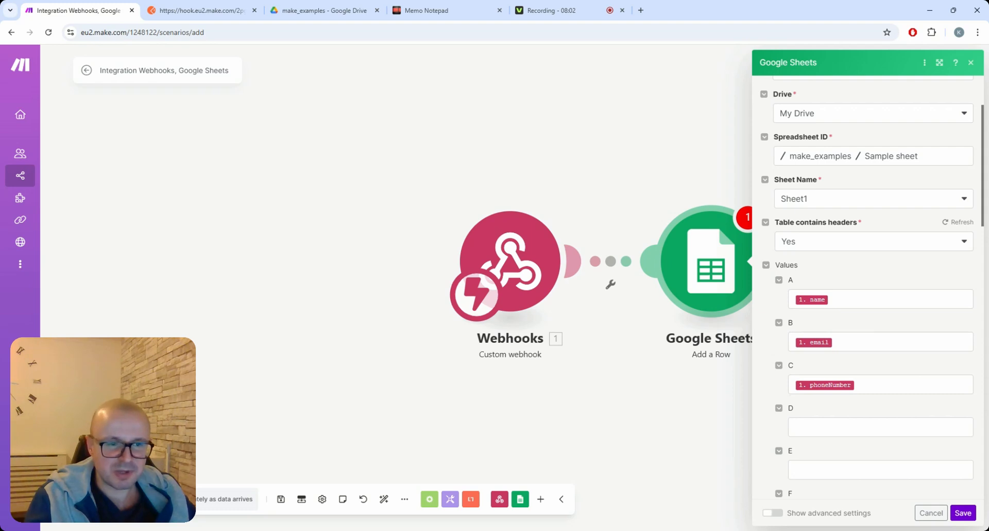
{"action": "scroll", "coordinate": [768, 289], "scroll_direction": "down", "scroll_amount": 2}
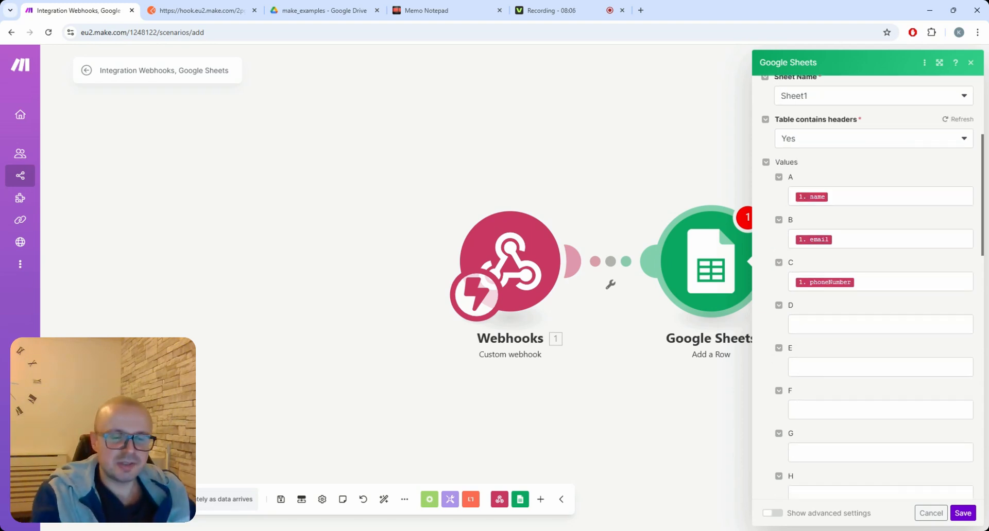
Step: Save the Google Sheets Add a Row module settings
{"action": "left_click", "coordinate": [963, 514]}
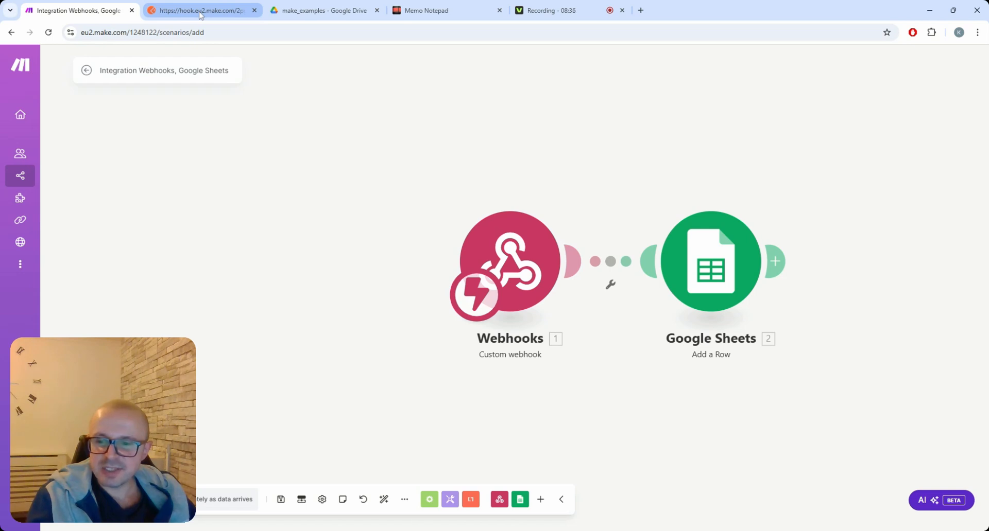
Step: Send the JSON payload from Postman (400 Bad Request), then start the Make scenario listening
{"action": "left_click", "coordinate": [170, 15]}
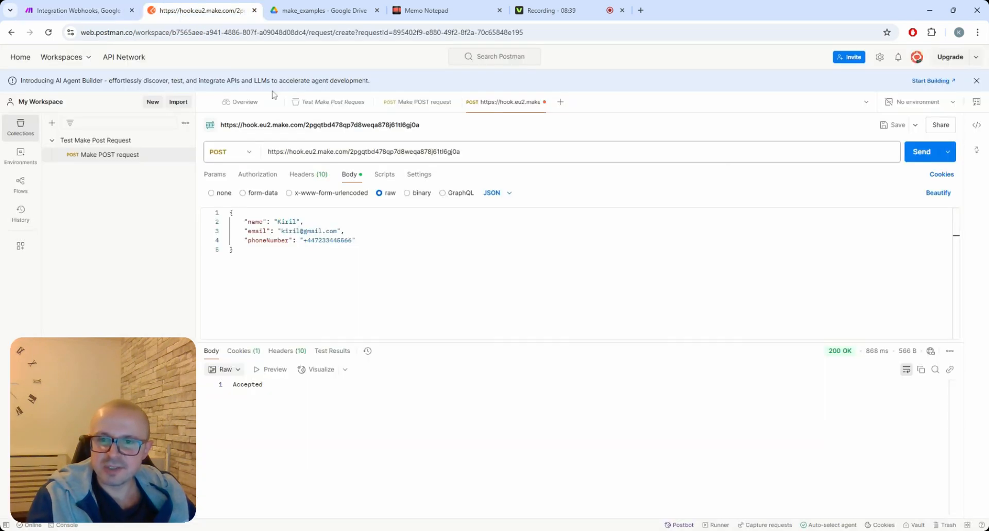
{"action": "left_click", "coordinate": [361, 278]}
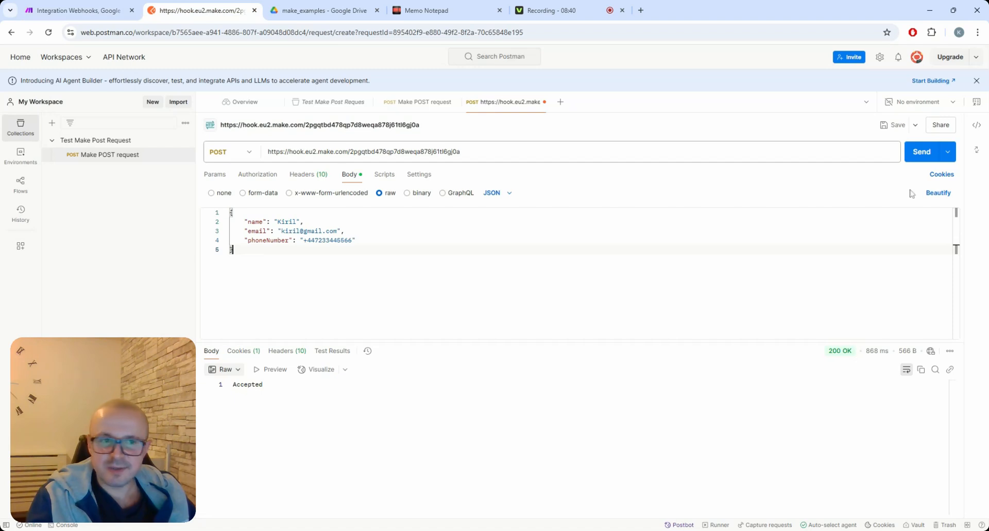
{"action": "left_click", "coordinate": [925, 158]}
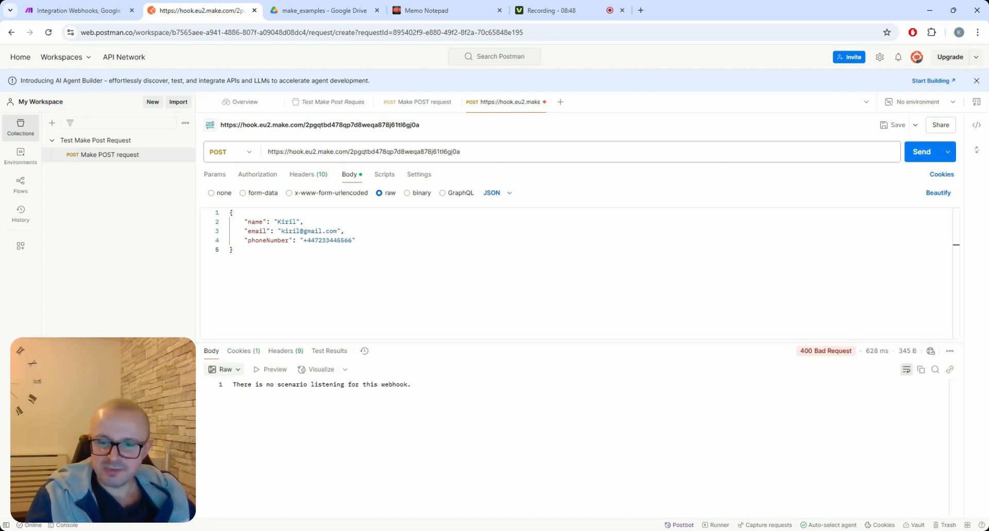
{"action": "left_click", "coordinate": [110, 18]}
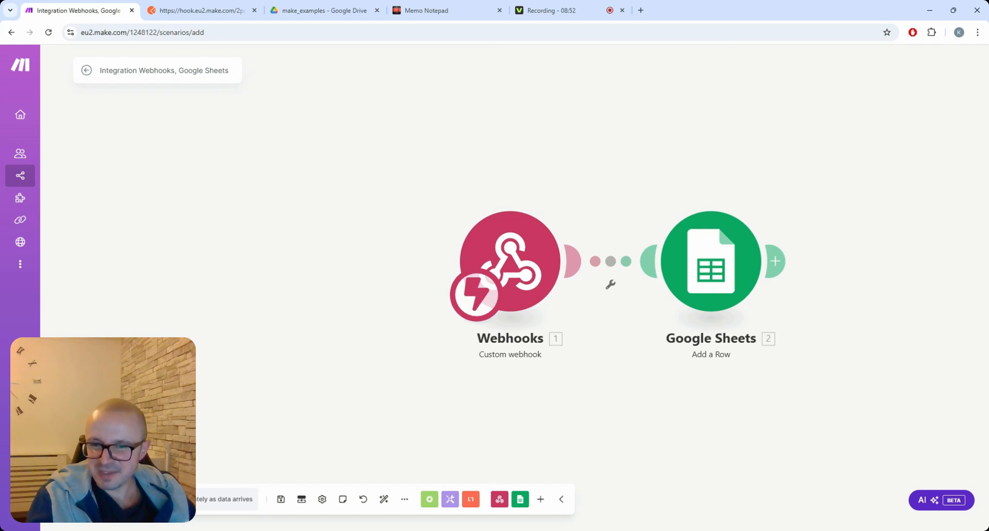
{"action": "left_click", "coordinate": [109, 499]}
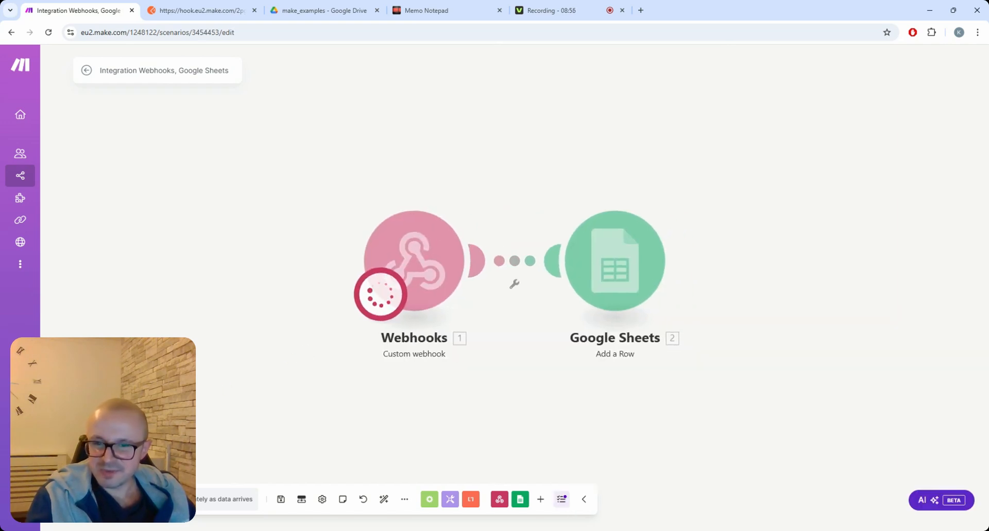
Step: Resend the JSON payload from Postman for a 200 OK and check Make's one-bundle run
{"action": "left_click", "coordinate": [206, 10]}
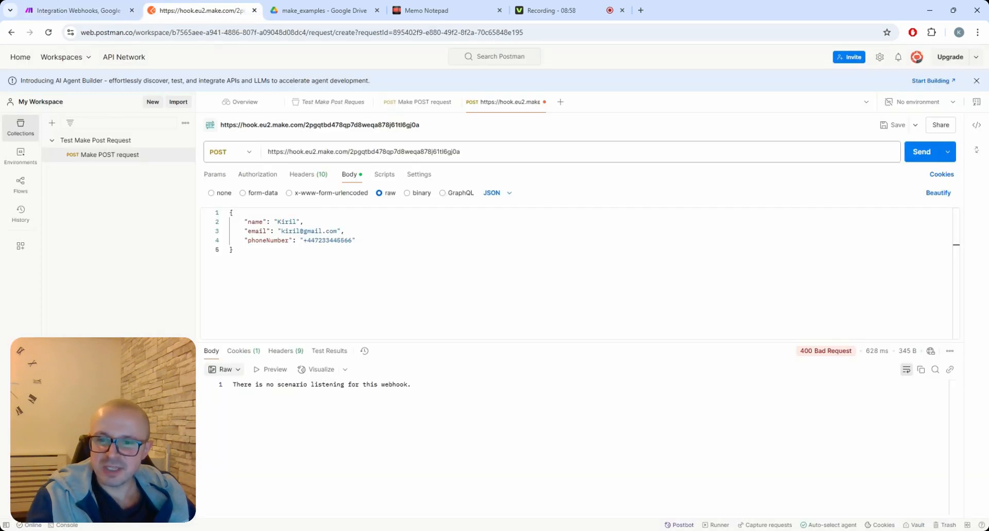
{"action": "left_click", "coordinate": [919, 154]}
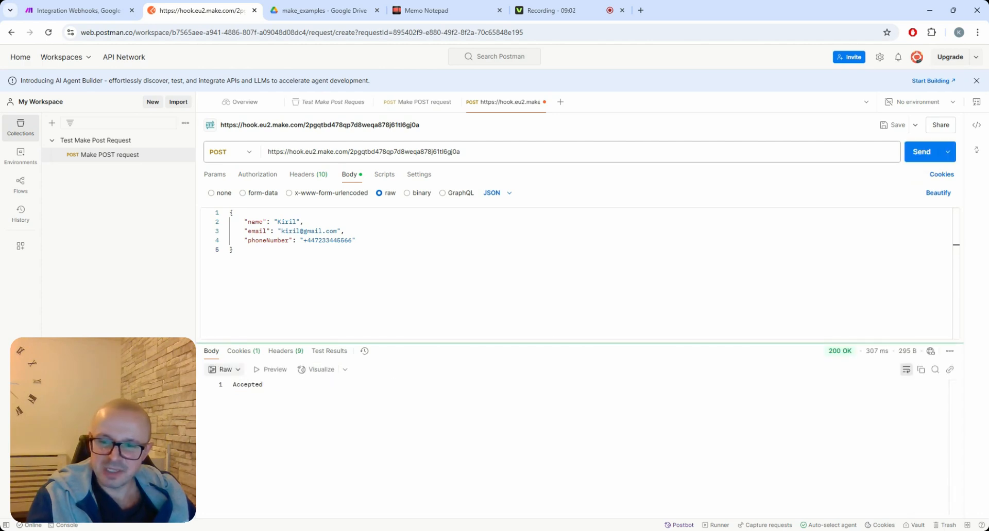
{"action": "left_click", "coordinate": [79, 10]}
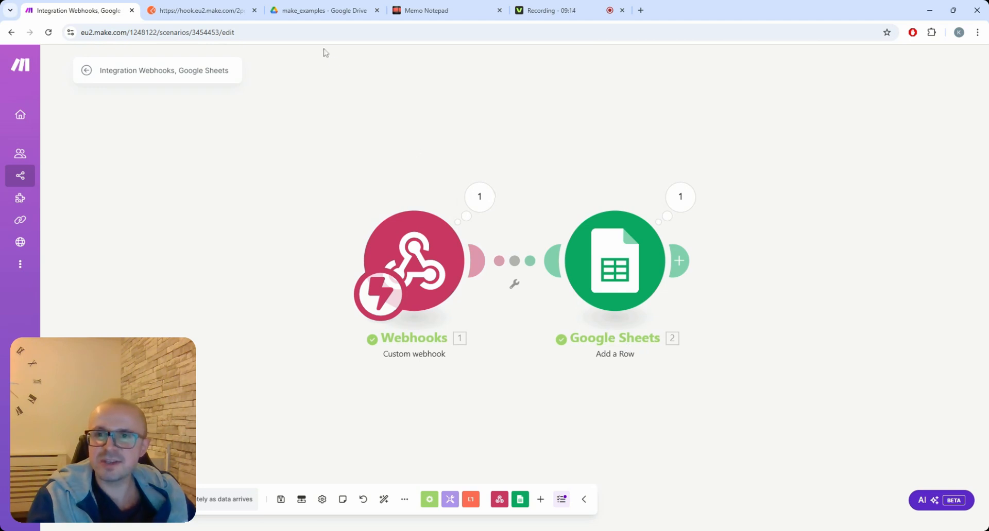
Step: Open the Sample sheet file from the make_examples Drive folder
{"action": "left_click", "coordinate": [311, 11]}
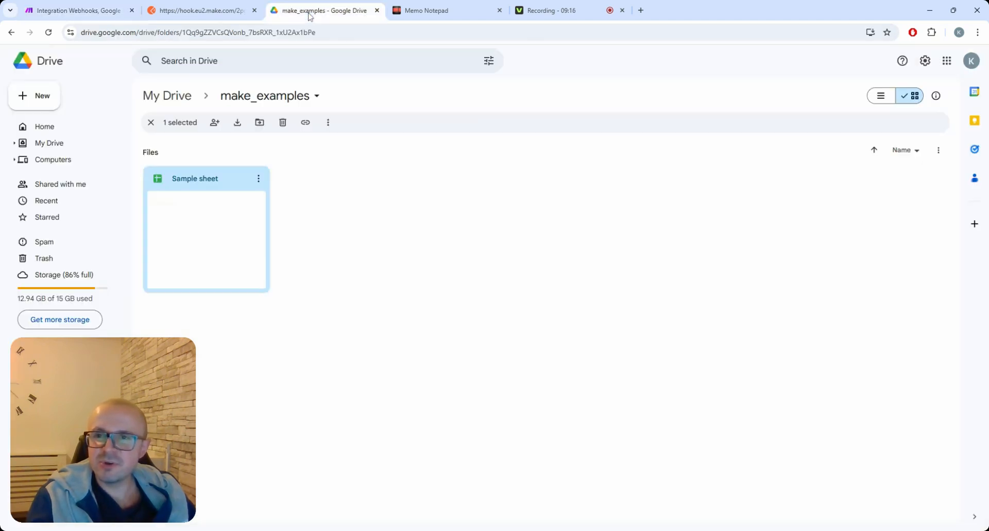
{"action": "double_click", "coordinate": [217, 187]}
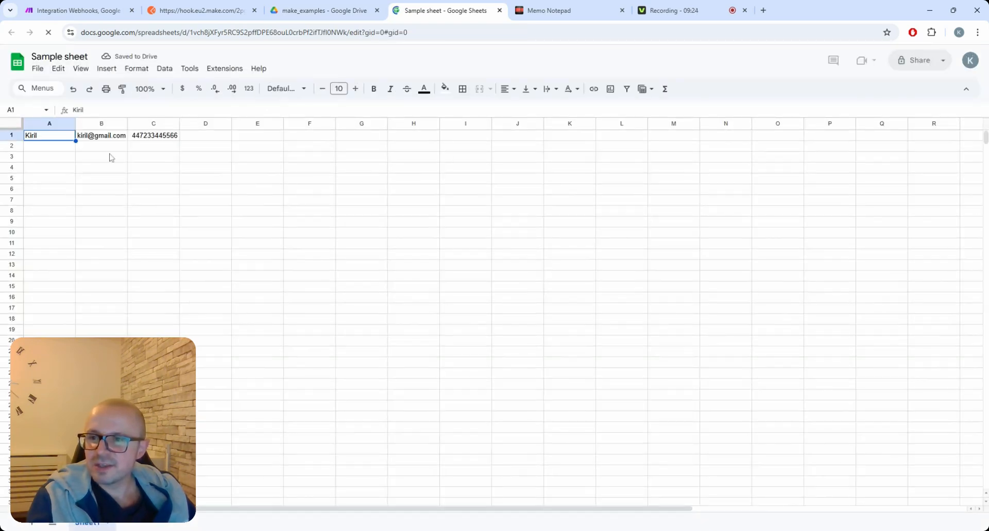
Step: Check that cells A1, B1 and C1 hold the sent name, email and phone number
{"action": "left_click", "coordinate": [103, 147]}
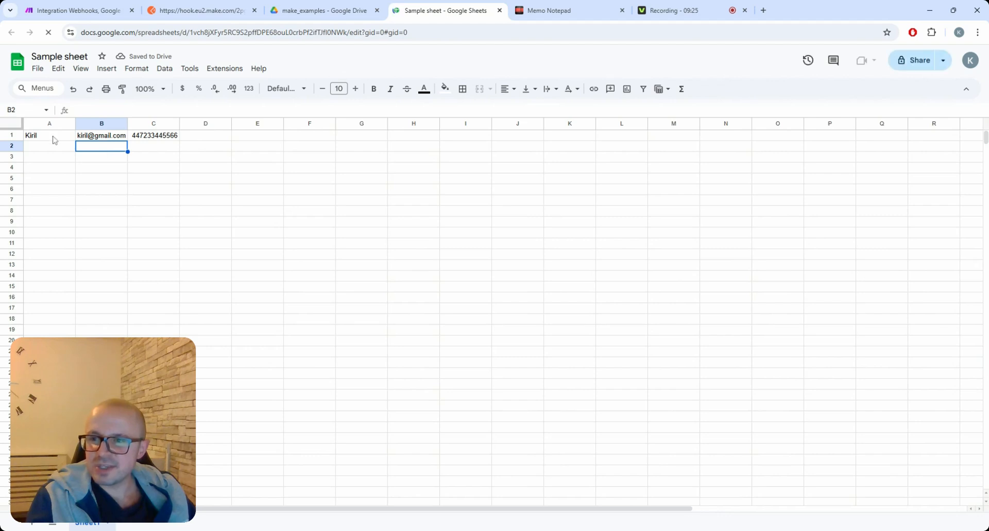
{"action": "left_click", "coordinate": [54, 138]}
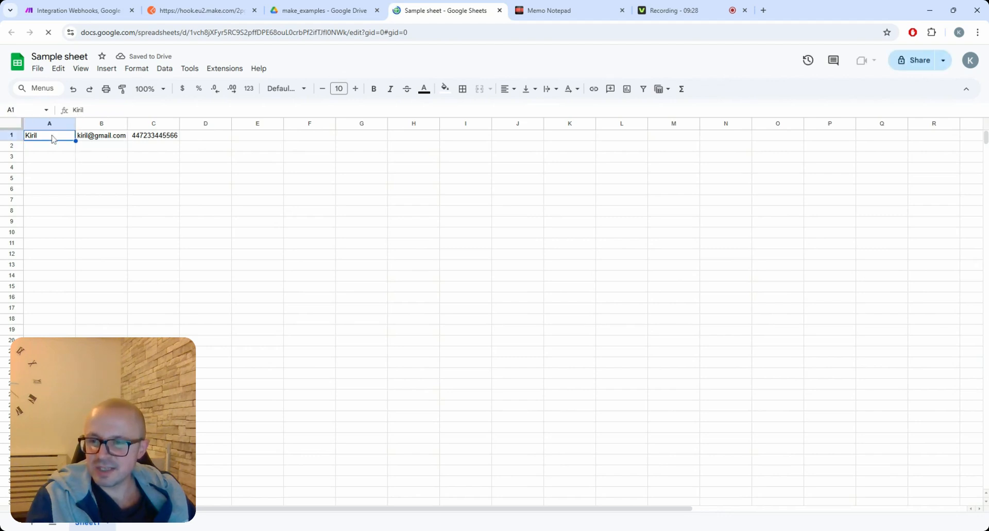
{"action": "left_click", "coordinate": [106, 138]}
{"action": "left_click", "coordinate": [157, 138]}
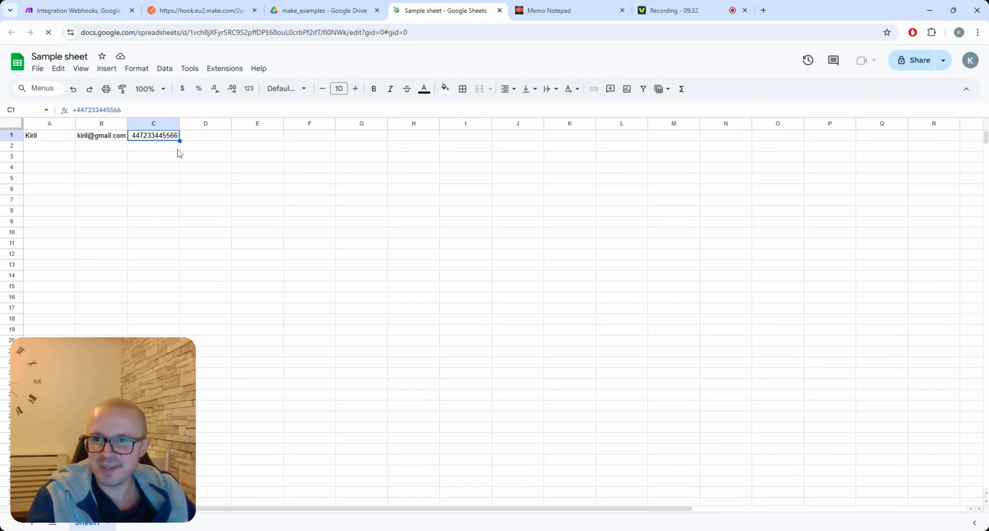
{"action": "left_click", "coordinate": [163, 149]}
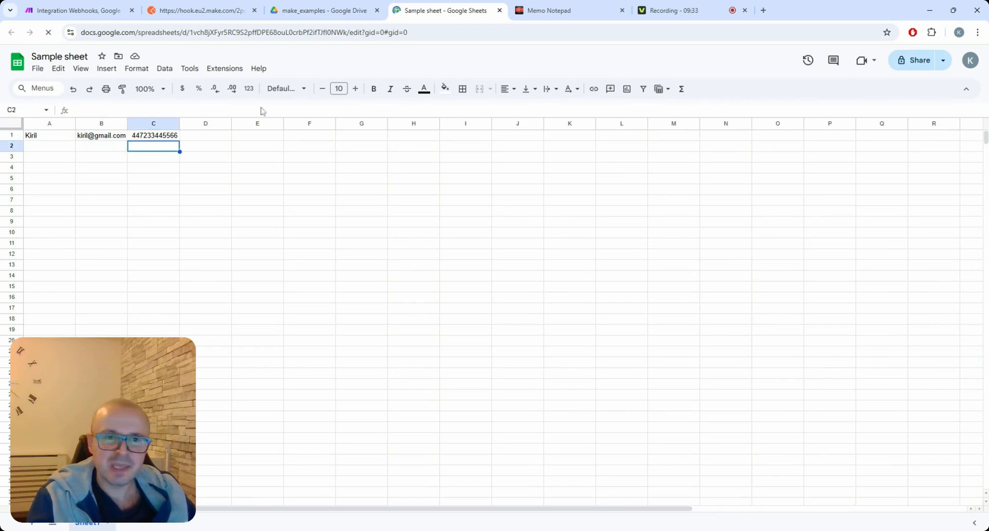
{"action": "left_click", "coordinate": [317, 10]}
{"action": "left_click", "coordinate": [92, 9]}
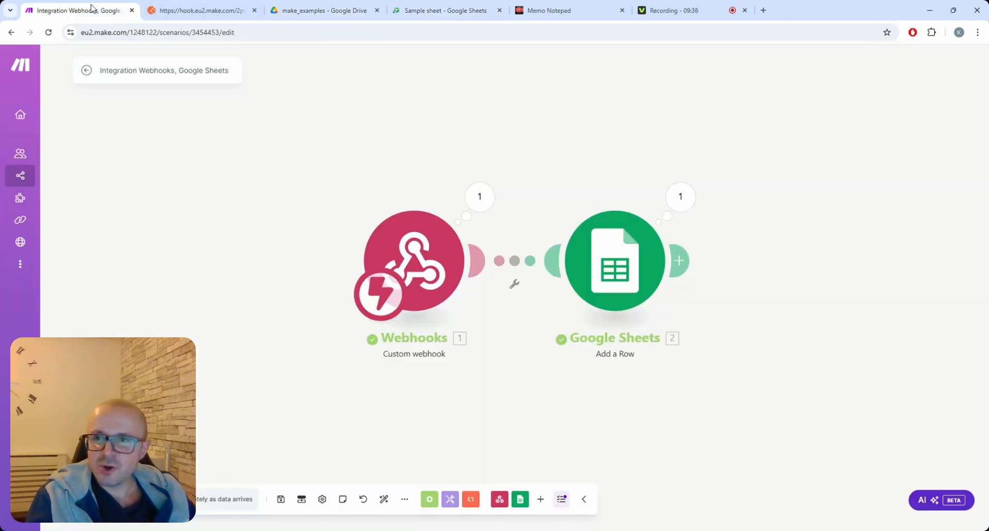